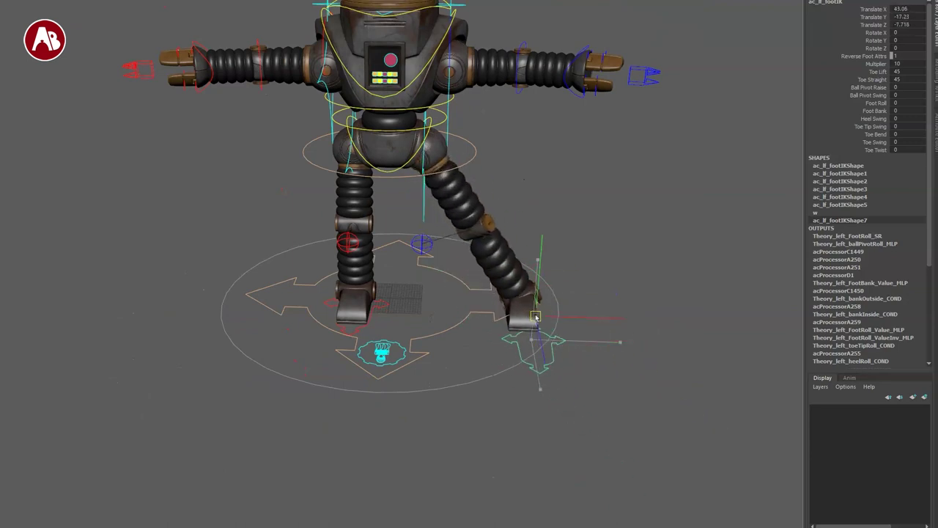
# Step: Undo the left foot IK control's move to bring the leg back to its rest pose
pyautogui.hotkey('ctrl', 'z')
pyautogui.hotkey('ctrl', 'z')
pyautogui.hotkey('ctrl', 'z')
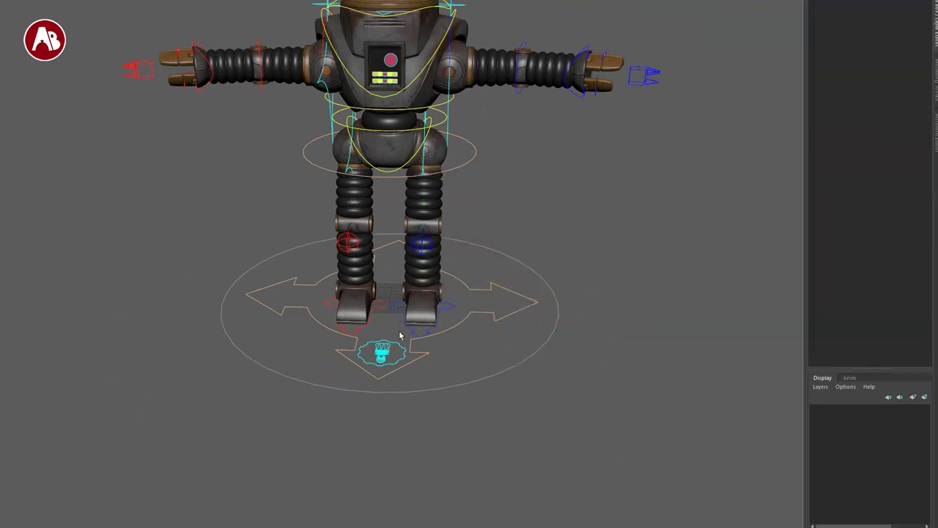
# Step: Examine the robot's lower legs and feet up close from the front and the side
pyautogui.keyDown('alt'); pyautogui.moveTo(400, 335); pyautogui.dragTo(334, 323); pyautogui.keyUp('alt')
pyautogui.keyDown('alt'); pyautogui.moveTo(334, 322); pyautogui.dragTo(425, 322, button='right'); pyautogui.keyUp('alt')
pyautogui.keyDown('alt'); pyautogui.moveTo(425, 322); pyautogui.dragTo(423, 358, button='middle'); pyautogui.keyUp('alt')
pyautogui.keyDown('alt'); pyautogui.moveTo(423, 358); pyautogui.dragTo(455, 330); pyautogui.keyUp('alt')
pyautogui.keyDown('alt'); pyautogui.moveTo(388, 282); pyautogui.dragTo(385, 245, button='middle'); pyautogui.keyUp('alt')
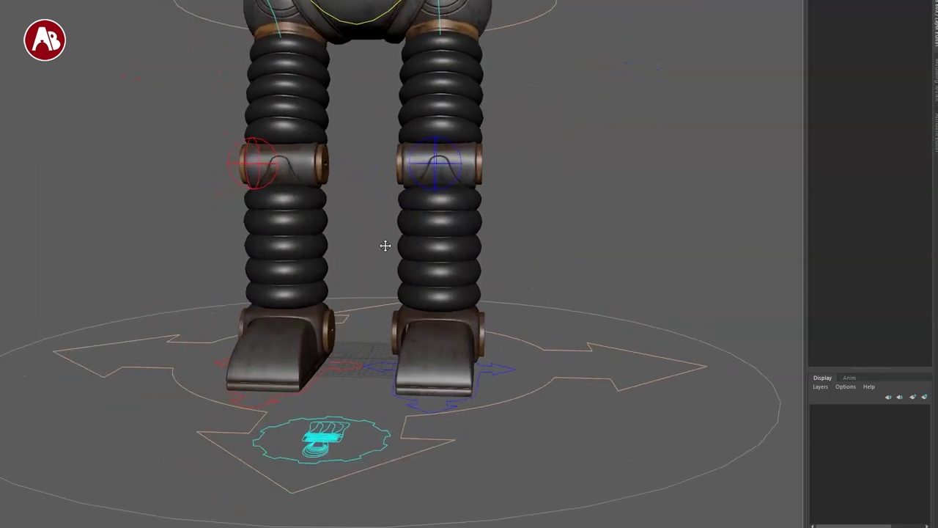
pyautogui.keyDown('alt'); pyautogui.moveTo(385, 245); pyautogui.dragTo(489, 342, button='right'); pyautogui.keyUp('alt')
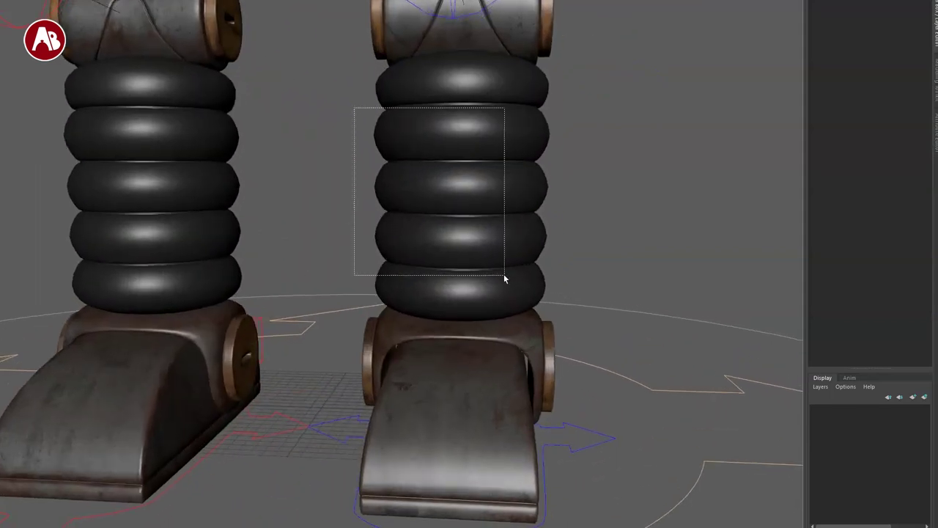
pyautogui.keyDown('alt'); pyautogui.moveTo(525, 323); pyautogui.dragTo(493, 374); pyautogui.keyUp('alt')
pyautogui.keyDown('alt'); pyautogui.moveTo(505, 381); pyautogui.dragTo(513, 364, button='right'); pyautogui.keyUp('alt')
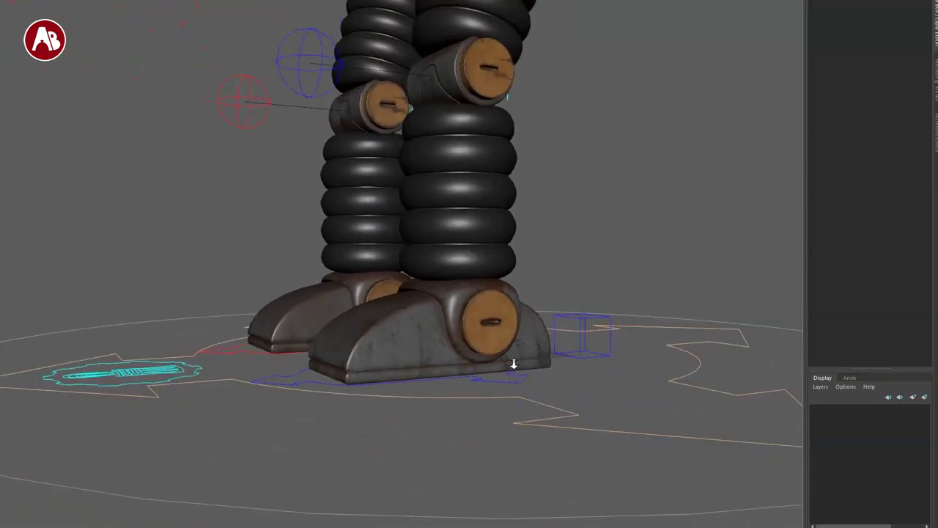
pyautogui.keyDown('alt'); pyautogui.moveTo(513, 364); pyautogui.dragTo(517, 371); pyautogui.keyUp('alt')
# Step: Try the left foot IK control's Foot Roll up to about 4.7, and restore the flat foot
pyautogui.click(518, 372)
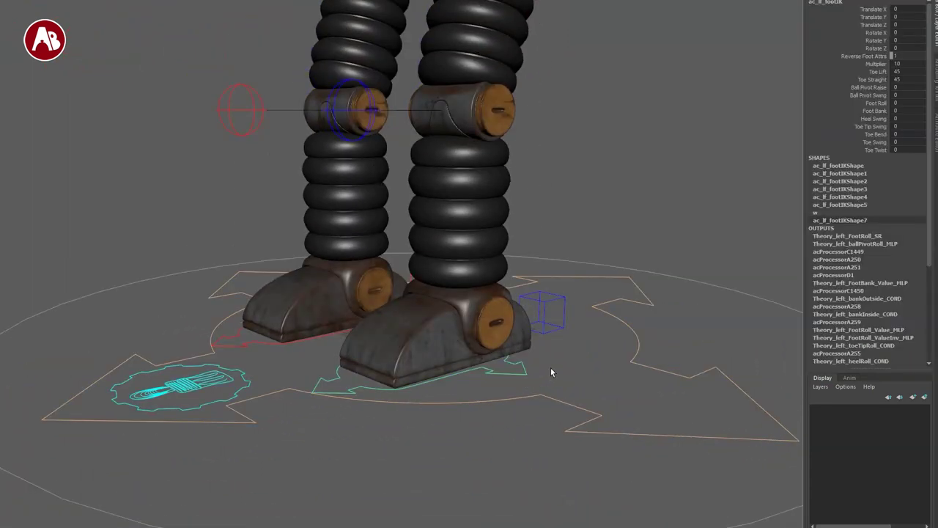
pyautogui.click(845, 103)
pyautogui.moveTo(720, 192); pyautogui.dragTo(689, 191, button='middle')
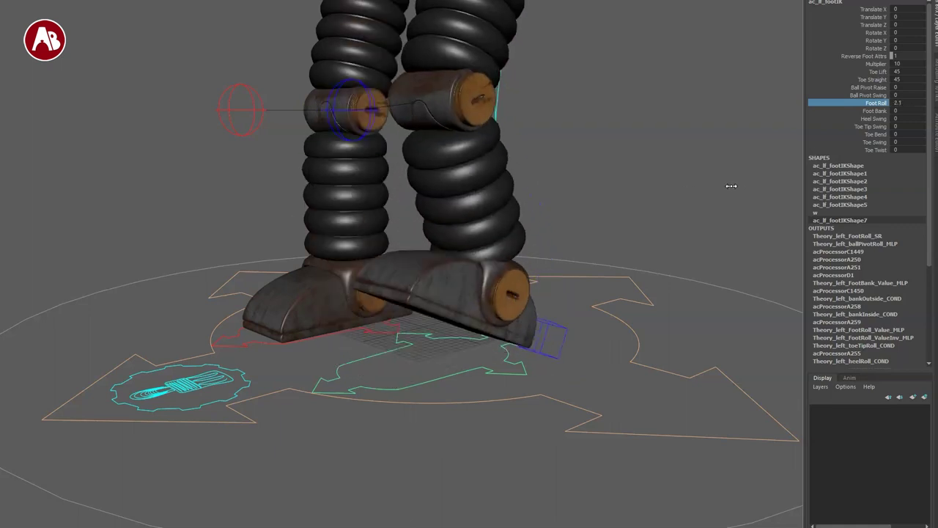
pyautogui.moveTo(731, 184); pyautogui.dragTo(741, 203, button='middle')
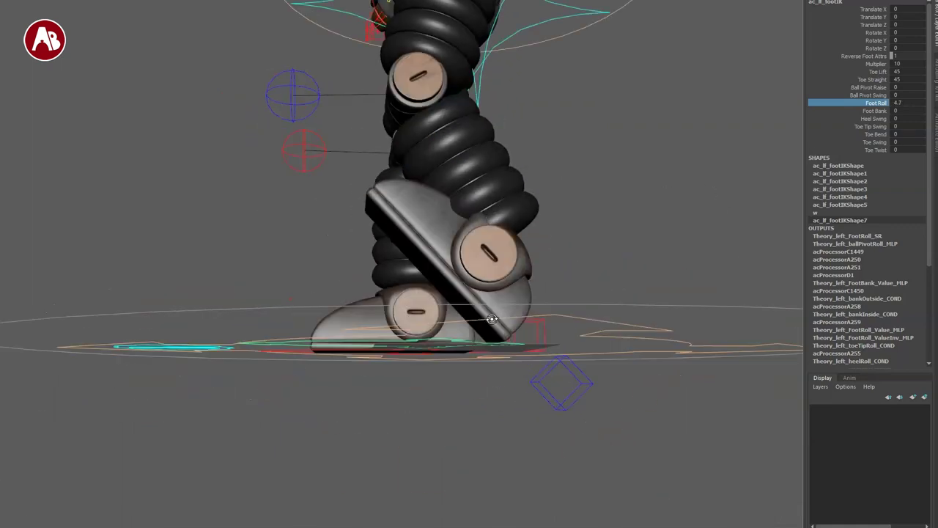
pyautogui.moveTo(484, 350); pyautogui.dragTo(432, 350, button='middle')
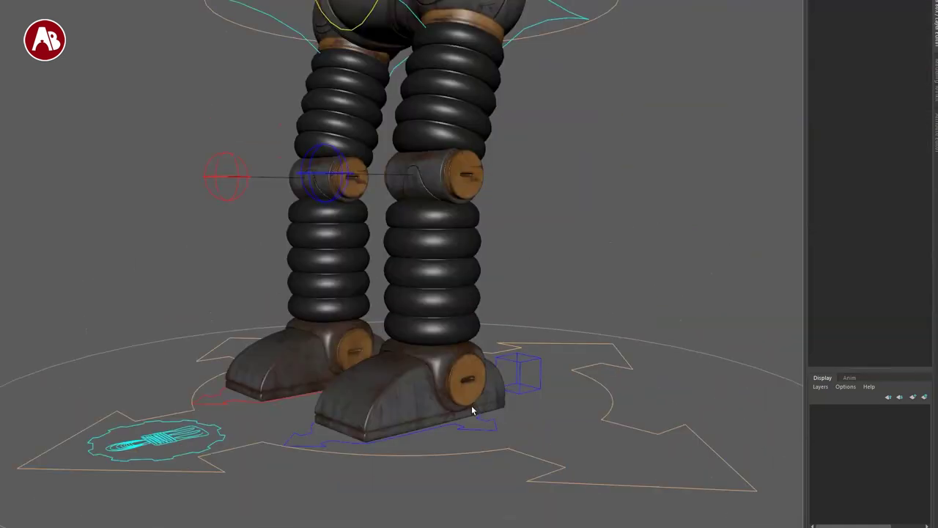
# Step: Switch the left leg to FK by setting Ik Leg to 0 on its settings control, toggling wireframe to check the mode
pyautogui.click(538, 392)
pyautogui.keyDown('alt'); pyautogui.moveTo(507, 337); pyautogui.dragTo(548, 354, button='middle'); pyautogui.keyUp('alt')
pyautogui.scroll(-1, 549, 352)
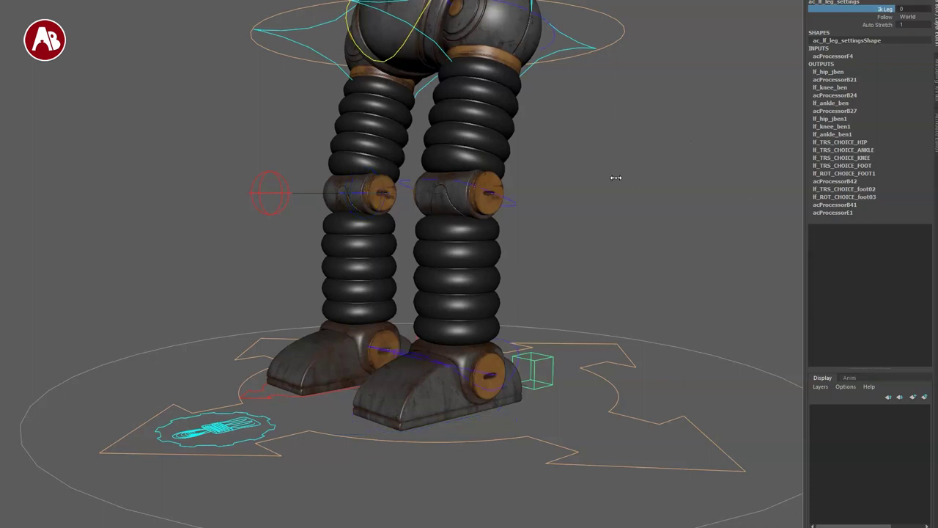
pyautogui.moveTo(615, 177); pyautogui.dragTo(665, 190, button='middle')
pyautogui.press('4')
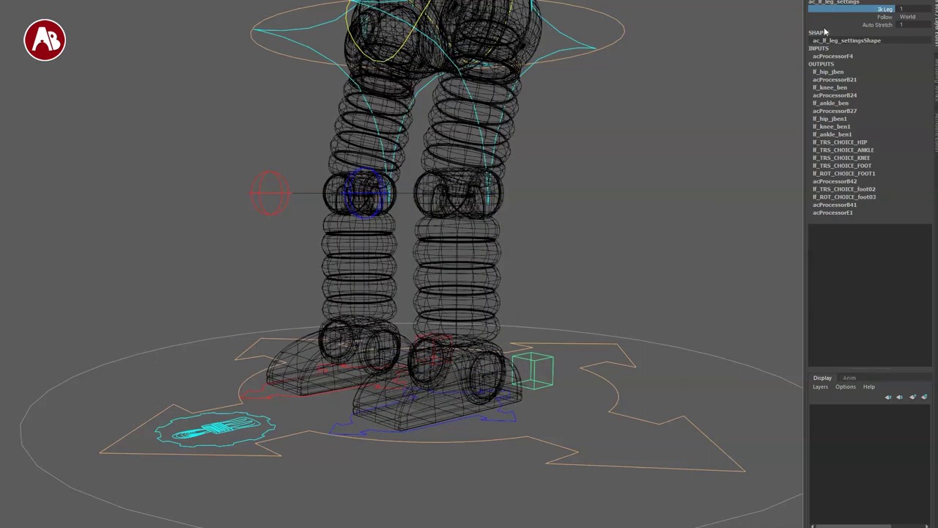
pyautogui.press('6')
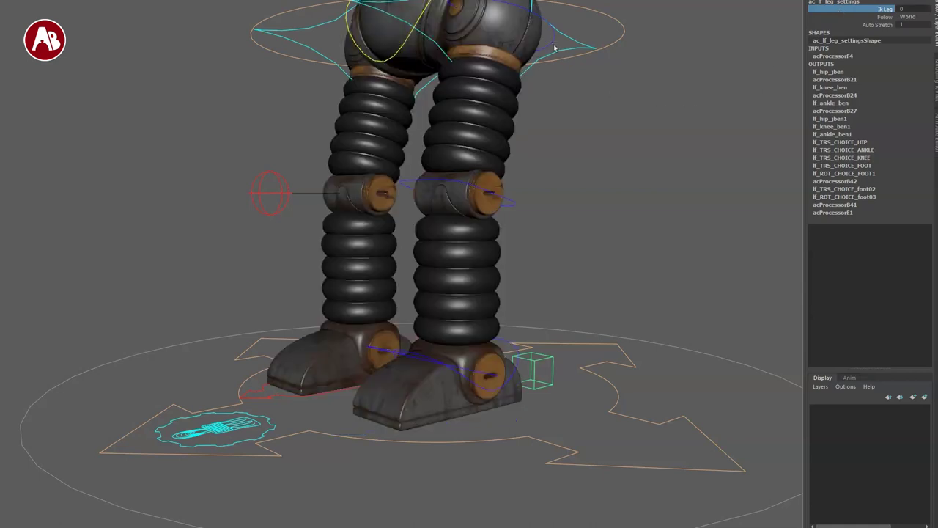
# Step: Rotate the left hip FK control in X and bend the left knee FK control to about 31 degrees in X
pyautogui.click(552, 44)
pyautogui.press('e')
pyautogui.moveTo(421, 45); pyautogui.dragTo(432, 88)
pyautogui.press('q')
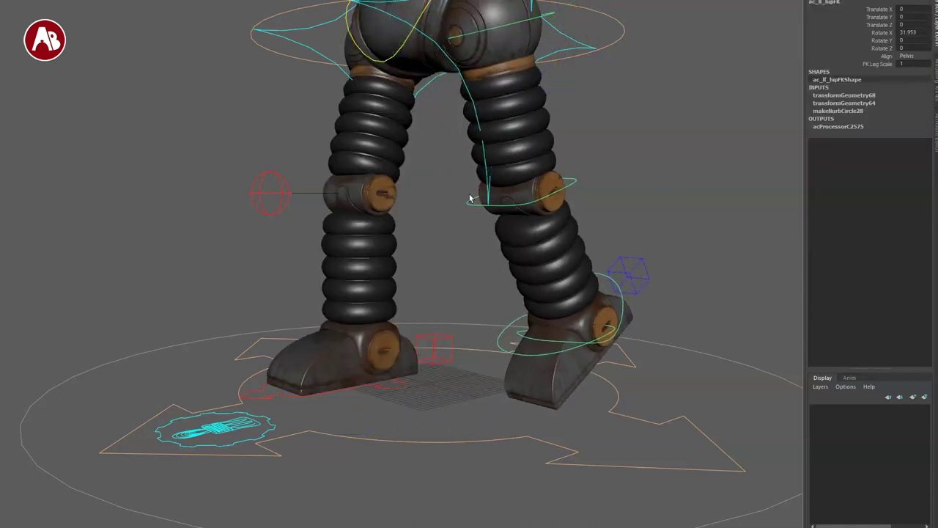
pyautogui.press('e')
pyautogui.moveTo(466, 209); pyautogui.dragTo(474, 233)
pyautogui.press('q')
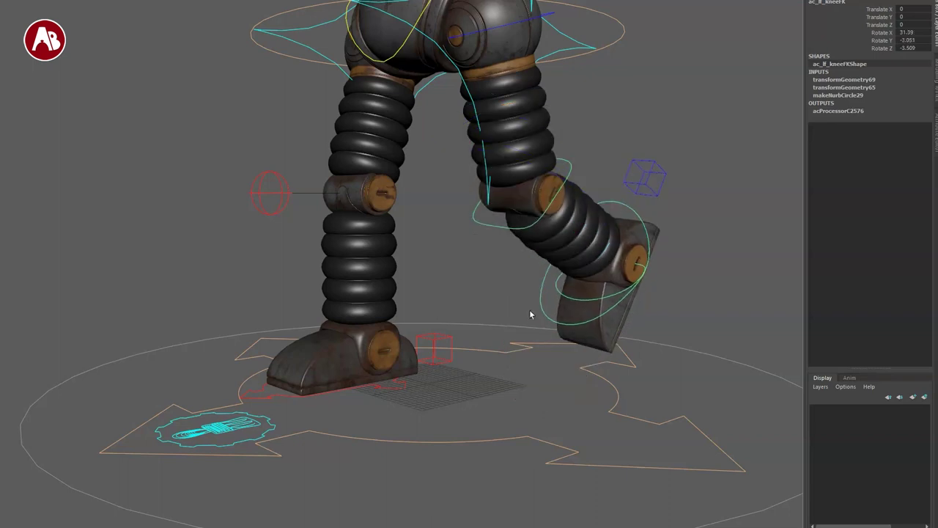
# Step: Rotate the left ankle FK control to bend the foot
pyautogui.click(543, 299)
pyautogui.moveTo(554, 269); pyautogui.dragTo(573, 296)
pyautogui.press('e')
pyautogui.moveTo(544, 250); pyautogui.dragTo(549, 274)
# Step: Undo the left leg's hip, knee and ankle FK rotations
pyautogui.hotkey('ctrl', 'z')
pyautogui.hotkey('ctrl', 'z')
pyautogui.hotkey('ctrl', 'z')
pyautogui.hotkey('ctrl', 'z')
pyautogui.hotkey('ctrl', 'z')
pyautogui.hotkey('ctrl', 'z')
pyautogui.hotkey('ctrl', 'z')
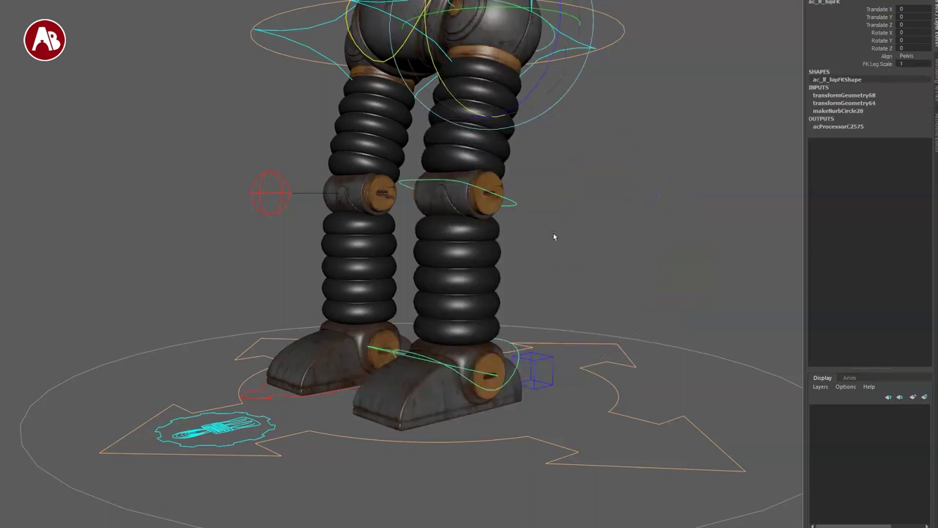
# Step: Test and undo an FK Leg Scale change on the left hip FK control, and set its Align to World
pyautogui.click(847, 63)
pyautogui.moveTo(706, 142)
pyautogui.mouseDown(button='middle')
pyautogui.moveTo(689, 138)
pyautogui.moveTo(702, 140)
pyautogui.mouseUp(button='middle')
pyautogui.hotkey('ctrl', 'z')
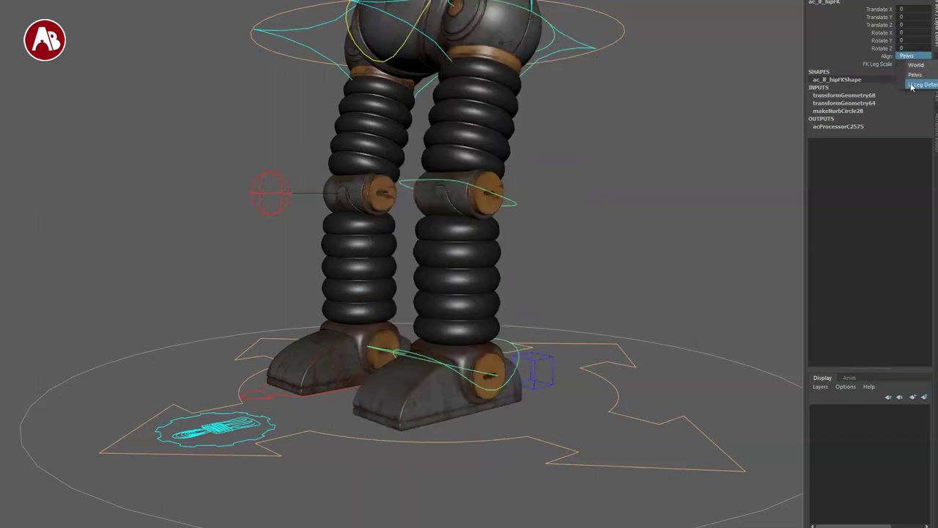
pyautogui.keyDown('alt'); pyautogui.moveTo(739, 108); pyautogui.dragTo(621, 242); pyautogui.keyUp('alt')
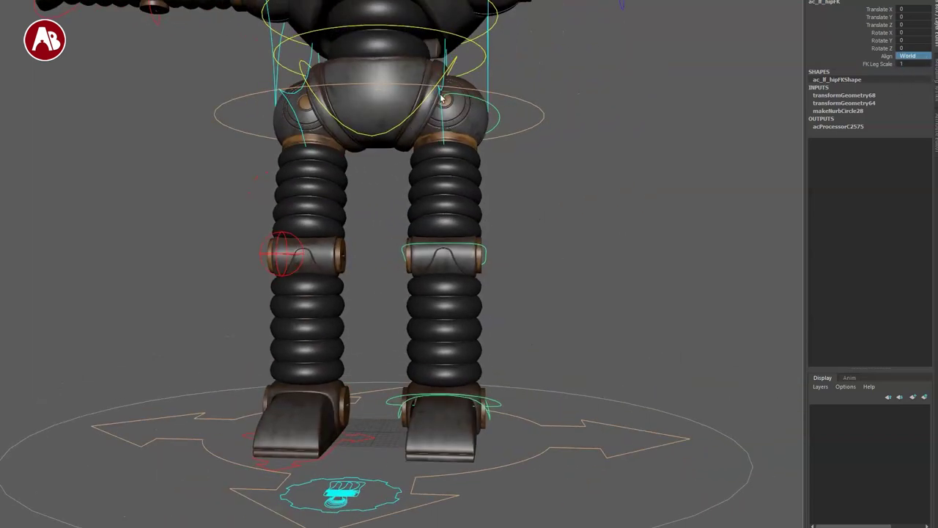
# Step: Try pulling the control at the left hip outward, and undo it
pyautogui.click(438, 98)
pyautogui.moveTo(449, 117); pyautogui.dragTo(598, 137)
pyautogui.hotkey('ctrl', 'z')
# Step: Rotate the hips control to about 15.5 degrees in Z and view the hip joint from the side
pyautogui.moveTo(413, 382)
pyautogui.keyDown('alt'); pyautogui.mouseDown()
pyautogui.moveTo(279, 381)
pyautogui.moveTo(426, 393)
pyautogui.mouseUp(); pyautogui.keyUp('alt')
pyautogui.keyDown('alt'); pyautogui.moveTo(342, 315); pyautogui.dragTo(394, 467, button='middle'); pyautogui.keyUp('alt')
pyautogui.keyDown('alt'); pyautogui.moveTo(387, 381); pyautogui.dragTo(388, 304, button='right'); pyautogui.keyUp('alt')
pyautogui.keyDown('alt'); pyautogui.moveTo(388, 304); pyautogui.dragTo(437, 372, button='middle'); pyautogui.keyUp('alt')
pyautogui.click(543, 338)
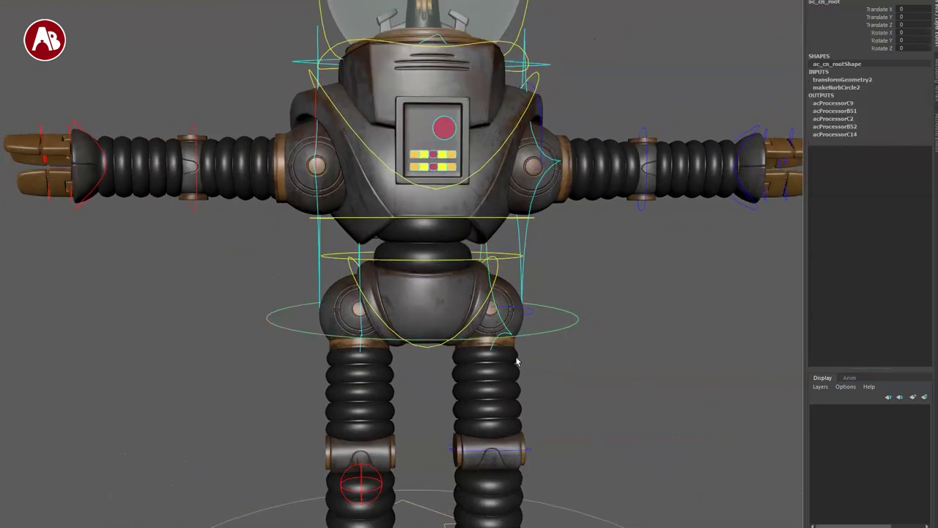
pyautogui.click(375, 312)
pyautogui.click(374, 312)
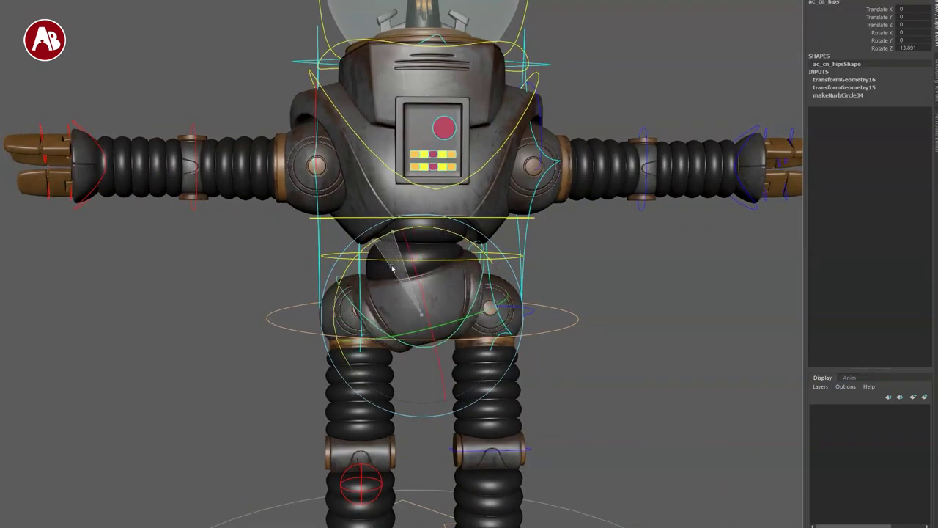
pyautogui.moveTo(394, 266); pyautogui.dragTo(384, 267)
pyautogui.keyDown('alt'); pyautogui.moveTo(384, 267); pyautogui.dragTo(506, 304, button='right'); pyautogui.keyUp('alt')
pyautogui.keyDown('alt'); pyautogui.moveTo(505, 304); pyautogui.dragTo(421, 308); pyautogui.keyUp('alt')
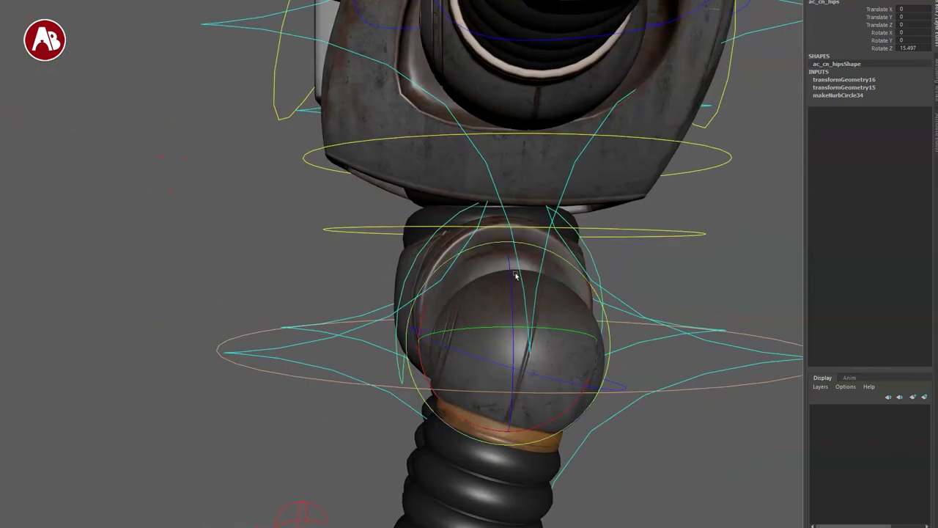
# Step: Try further rotations of the hips control from the side, and undo all hip rotations
pyautogui.moveTo(515, 275)
pyautogui.mouseDown()
pyautogui.moveTo(521, 323)
pyautogui.moveTo(507, 287)
pyautogui.mouseUp()
pyautogui.hotkey('ctrl', 'z')
pyautogui.hotkey('ctrl', 'z')
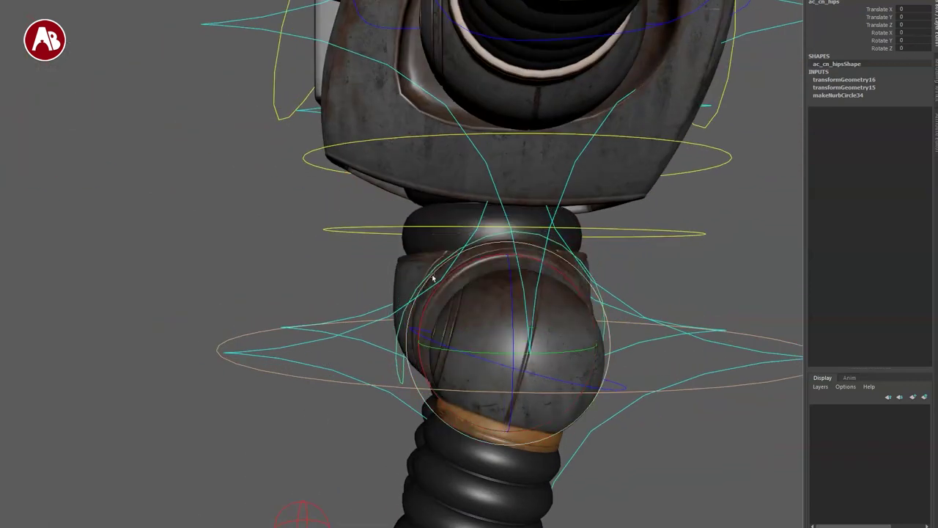
pyautogui.moveTo(460, 268); pyautogui.dragTo(481, 287)
pyautogui.hotkey('ctrl', 'z')
# Step: Try moving the hips control up about 8.8 units and back down, and undo the moves
pyautogui.keyDown('alt'); pyautogui.moveTo(417, 341); pyautogui.dragTo(415, 266); pyautogui.keyUp('alt')
pyautogui.press('w')
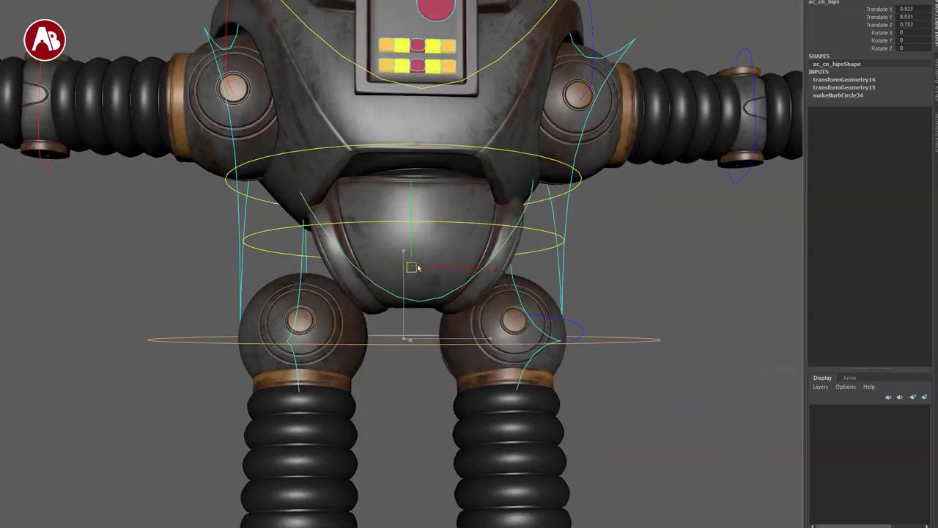
pyautogui.keyDown('alt'); pyautogui.moveTo(429, 267); pyautogui.dragTo(390, 260, button='right'); pyautogui.keyUp('alt')
pyautogui.keyDown('alt'); pyautogui.moveTo(388, 260); pyautogui.dragTo(445, 317); pyautogui.keyUp('alt')
pyautogui.moveTo(447, 273); pyautogui.dragTo(464, 404)
pyautogui.hotkey('ctrl', 'z')
pyautogui.hotkey('ctrl', 'z')
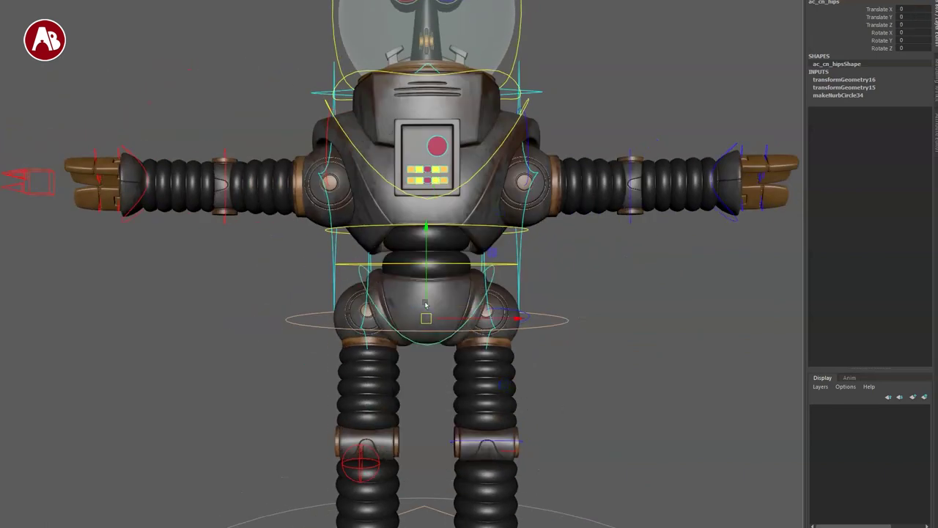
# Step: Hide the cyan secondary controls around the torso, shoulders and legs
pyautogui.click(288, 355)
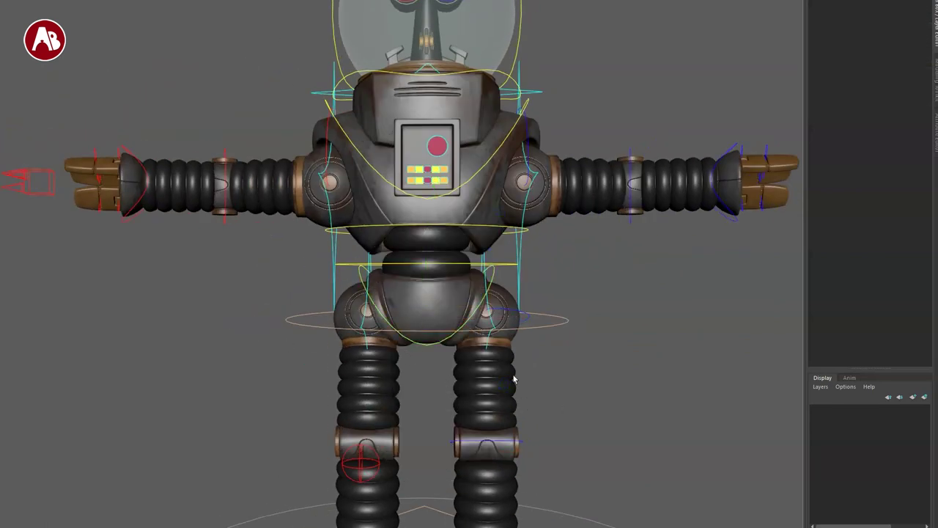
pyautogui.keyDown('alt'); pyautogui.moveTo(513, 378); pyautogui.dragTo(465, 341, button='right'); pyautogui.keyUp('alt')
pyautogui.keyDown('alt'); pyautogui.moveTo(526, 449); pyautogui.dragTo(488, 466); pyautogui.keyUp('alt')
pyautogui.click(506, 479)
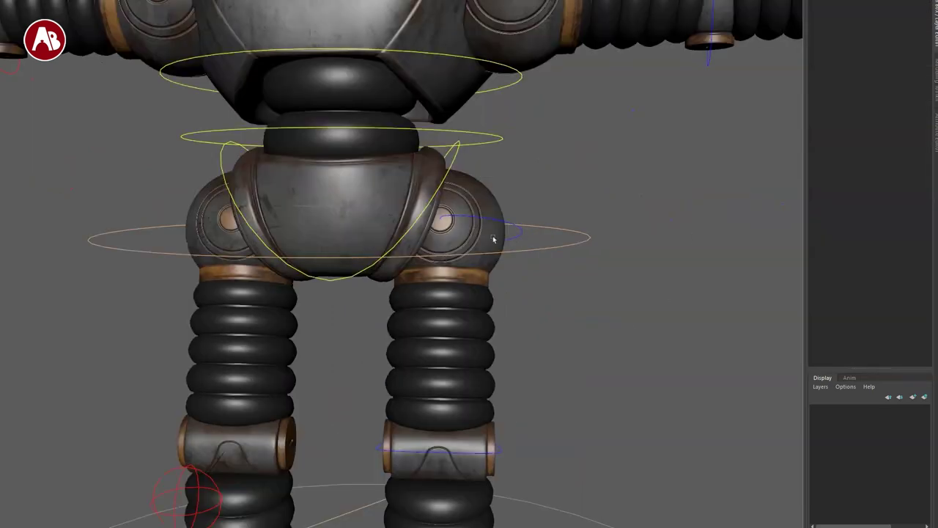
# Step: Try rotating the left hip FK control with World alignment, and undo the rotation
pyautogui.click(521, 237)
pyautogui.moveTo(442, 230); pyautogui.dragTo(483, 250)
pyautogui.press('q')
pyautogui.keyDown('alt'); pyautogui.moveTo(416, 266); pyautogui.dragTo(536, 283, button='middle'); pyautogui.keyUp('alt')
pyautogui.hotkey('ctrl', 'z')
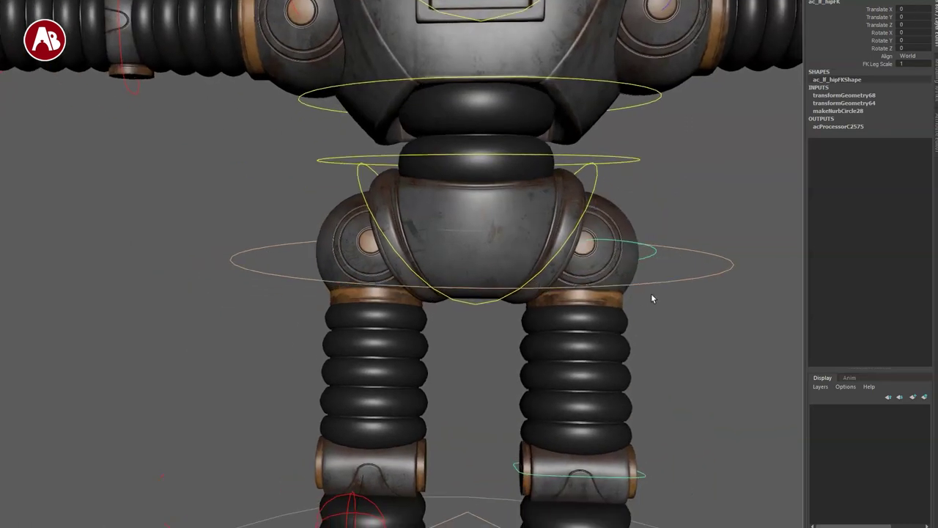
# Step: Try lowering the body with the root control while the left leg is in FK, and undo the moves
pyautogui.click(643, 284)
pyautogui.press('w')
pyautogui.keyDown('alt'); pyautogui.moveTo(659, 343); pyautogui.dragTo(490, 332, button='right'); pyautogui.keyUp('alt')
pyautogui.moveTo(435, 257); pyautogui.dragTo(432, 306)
pyautogui.keyDown('alt'); pyautogui.moveTo(506, 311); pyautogui.dragTo(402, 327, button='right'); pyautogui.keyUp('alt')
pyautogui.moveTo(402, 327)
pyautogui.keyDown('alt'); pyautogui.mouseDown()
pyautogui.moveTo(294, 333)
pyautogui.moveTo(406, 321)
pyautogui.mouseUp(); pyautogui.keyUp('alt')
pyautogui.moveTo(417, 288); pyautogui.dragTo(422, 309)
pyautogui.keyDown('alt'); pyautogui.moveTo(269, 295); pyautogui.dragTo(466, 366, button='right'); pyautogui.keyUp('alt')
pyautogui.hotkey('ctrl', 'z')
pyautogui.hotkey('ctrl', 'z')
pyautogui.scroll(-3, 465, 365)
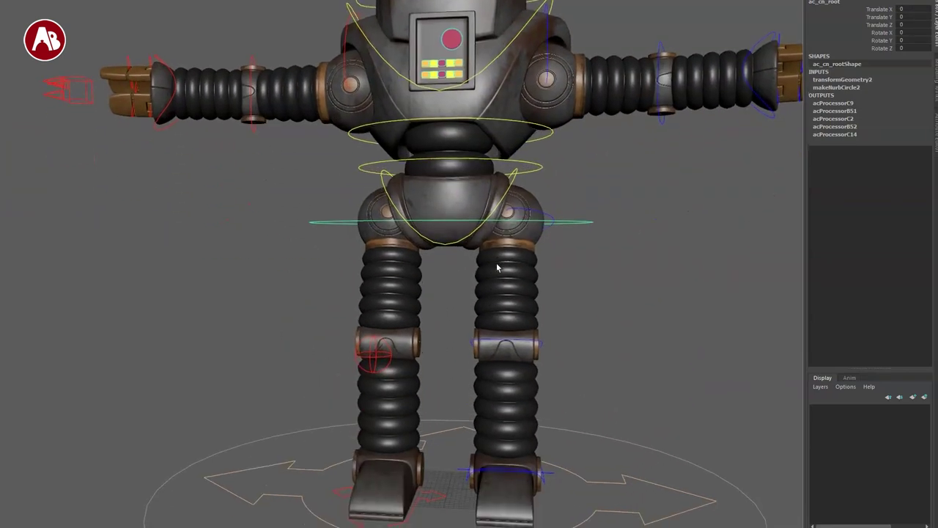
# Step: Set Geo Complexity to 0 on the base control
pyautogui.click(669, 489)
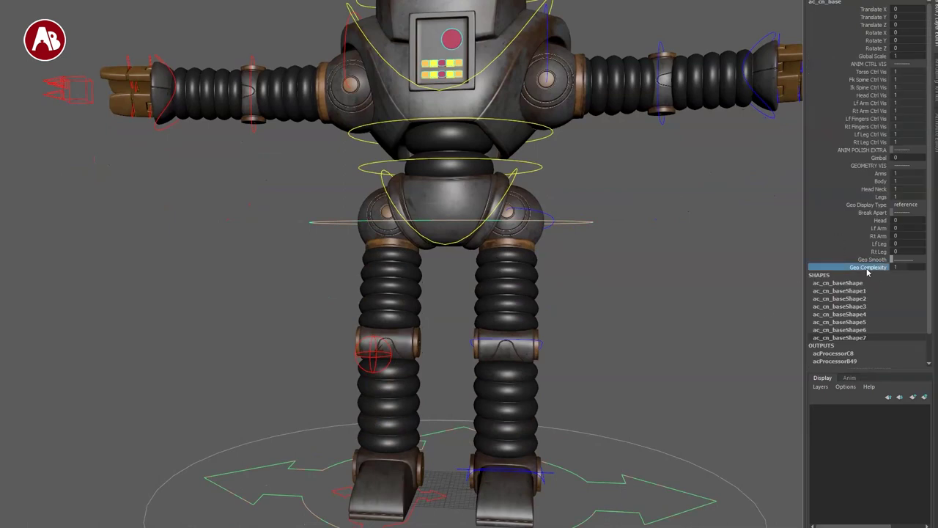
pyautogui.moveTo(777, 277); pyautogui.dragTo(648, 271, button='middle')
pyautogui.keyDown('alt'); pyautogui.moveTo(538, 259); pyautogui.dragTo(437, 248, button='right'); pyautogui.keyUp('alt')
pyautogui.keyDown('alt'); pyautogui.moveTo(437, 248); pyautogui.dragTo(453, 207, button='middle'); pyautogui.keyUp('alt')
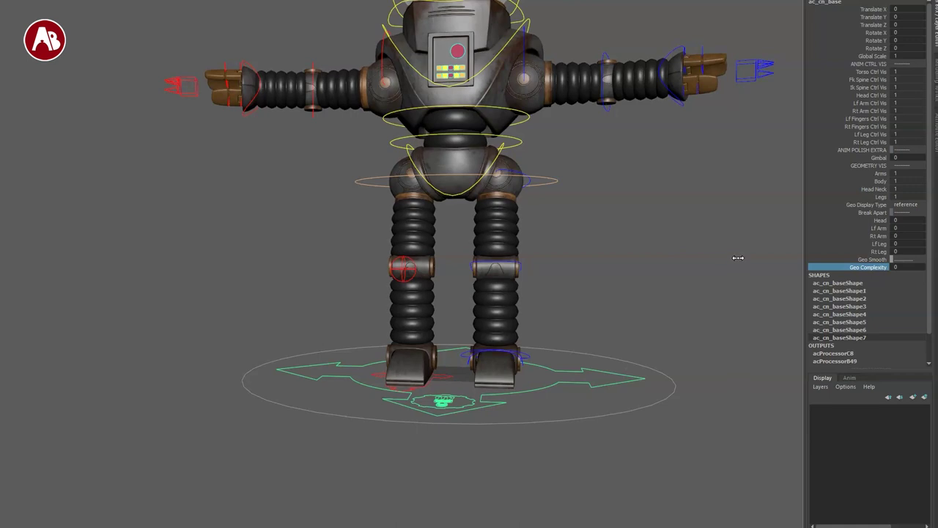
# Step: Try moving the root control with the simplified geometry, and undo the move
pyautogui.keyDown('alt'); pyautogui.moveTo(496, 336); pyautogui.dragTo(498, 341); pyautogui.keyUp('alt')
pyautogui.moveTo(559, 167); pyautogui.dragTo(540, 207)
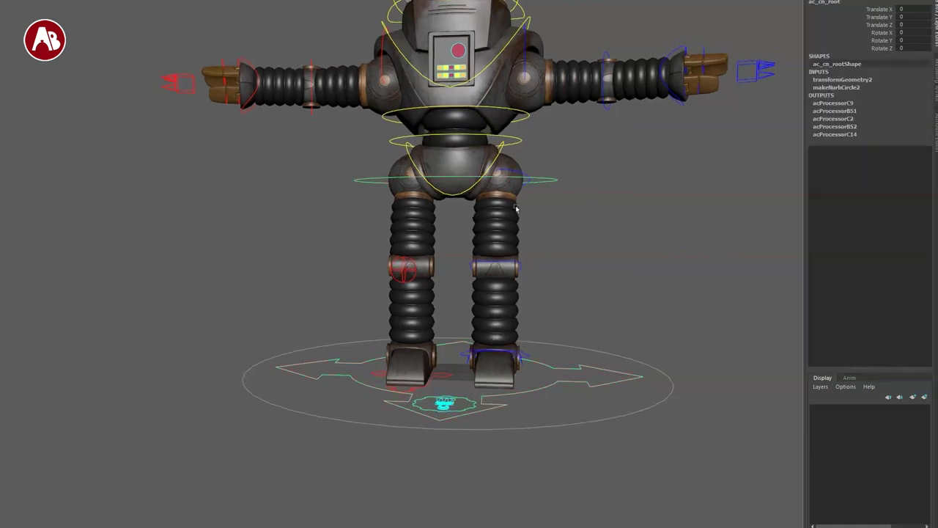
pyautogui.moveTo(458, 182)
pyautogui.mouseDown()
pyautogui.moveTo(449, 191)
pyautogui.moveTo(460, 176)
pyautogui.mouseUp()
pyautogui.hotkey('ctrl', 'z')
# Step: Switch the left leg back to IK by setting Ik Leg to 1 on its settings control
pyautogui.keyDown('alt'); pyautogui.moveTo(527, 356); pyautogui.dragTo(433, 376); pyautogui.keyUp('alt')
pyautogui.press('q')
pyautogui.click(525, 388)
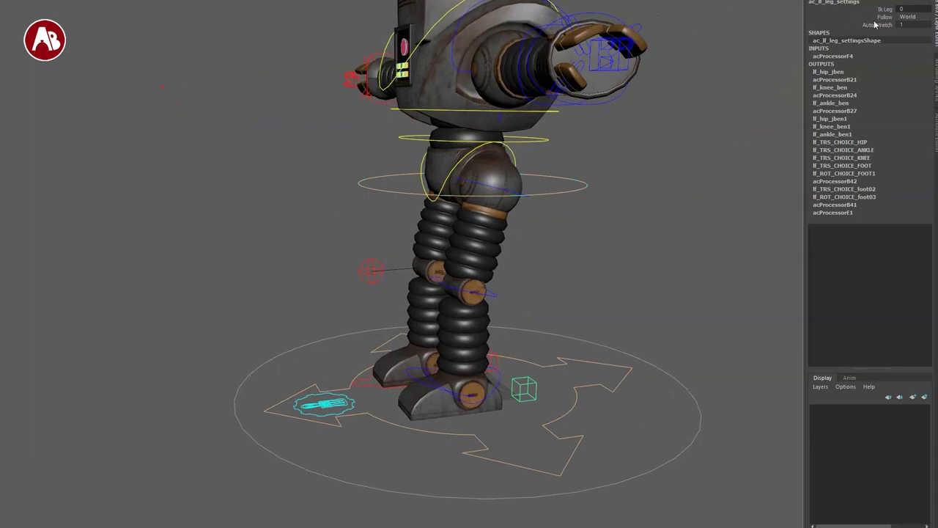
pyautogui.keyDown('alt'); pyautogui.moveTo(294, 276); pyautogui.dragTo(347, 178); pyautogui.keyUp('alt')
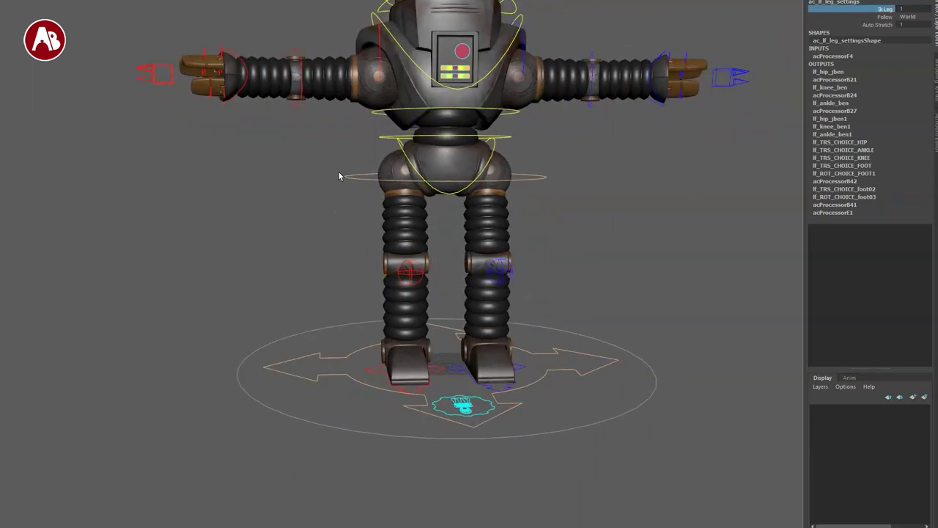
# Step: Try rotating the torso control at the waist, and undo the rotations
pyautogui.keyDown('alt'); pyautogui.moveTo(347, 177); pyautogui.dragTo(297, 260, button='middle'); pyautogui.keyUp('alt')
pyautogui.keyDown('alt'); pyautogui.moveTo(297, 261); pyautogui.dragTo(340, 306, button='right'); pyautogui.keyUp('alt')
pyautogui.keyDown('alt'); pyautogui.moveTo(340, 306); pyautogui.dragTo(407, 360, button='middle'); pyautogui.keyUp('alt')
pyautogui.keyDown('alt'); pyautogui.moveTo(407, 361); pyautogui.dragTo(445, 340); pyautogui.keyUp('alt')
pyautogui.keyDown('alt'); pyautogui.moveTo(444, 344); pyautogui.dragTo(464, 390, button='middle'); pyautogui.keyUp('alt')
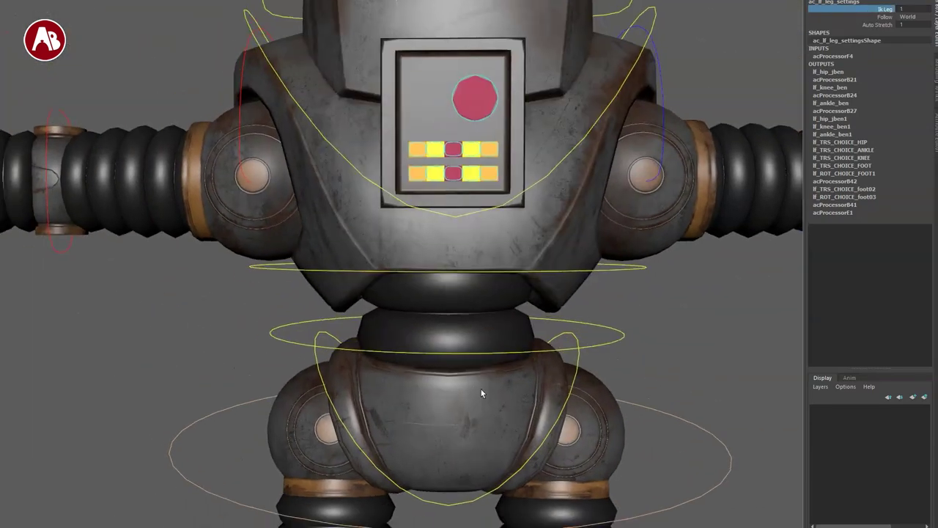
pyautogui.click(625, 330)
pyautogui.click(617, 341)
pyautogui.moveTo(459, 263)
pyautogui.mouseDown()
pyautogui.moveTo(413, 263)
pyautogui.moveTo(450, 257)
pyautogui.mouseUp()
pyautogui.hotkey('ctrl', 'z')
pyautogui.keyDown('alt'); pyautogui.moveTo(540, 408); pyautogui.dragTo(427, 324, button='right'); pyautogui.keyUp('alt')
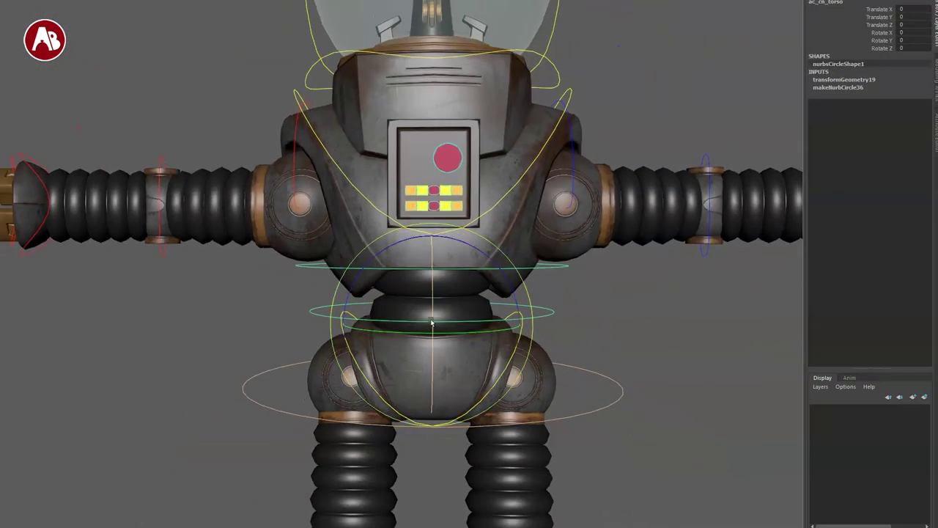
pyautogui.moveTo(430, 322); pyautogui.dragTo(446, 301)
pyautogui.hotkey('ctrl', 'z')
pyautogui.press('q')
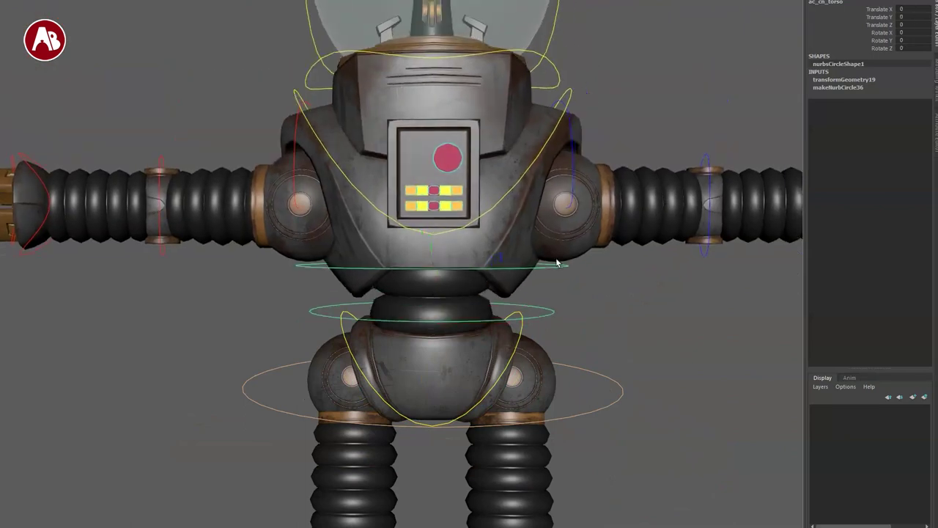
# Step: Move the chest control up about 8.7 units and about 1.4 units in X
pyautogui.press('w')
pyautogui.moveTo(431, 265); pyautogui.dragTo(414, 215)
pyautogui.scroll(-5, 414, 214)
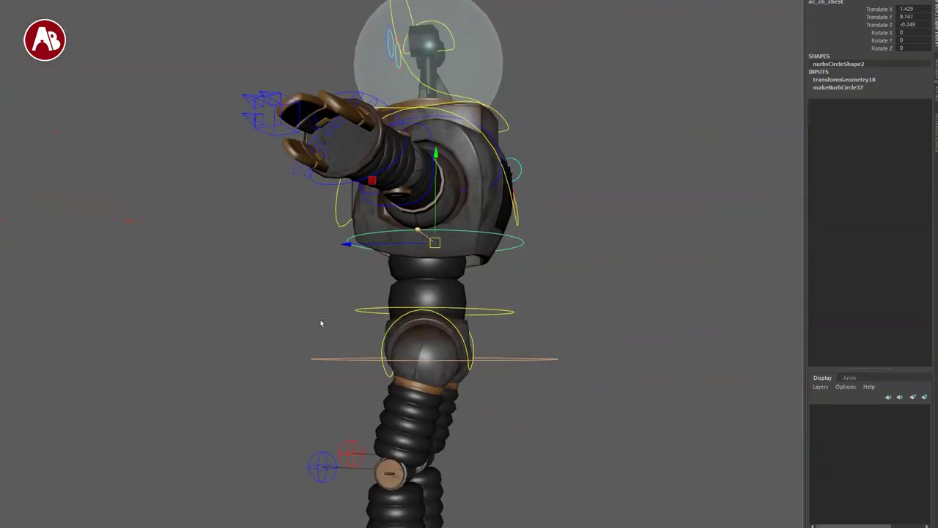
# Step: Try rotating and moving the chest control, and undo the changes back to its rest pose
pyautogui.press('e')
pyautogui.click(504, 182)
pyautogui.hotkey('ctrl', 'z')
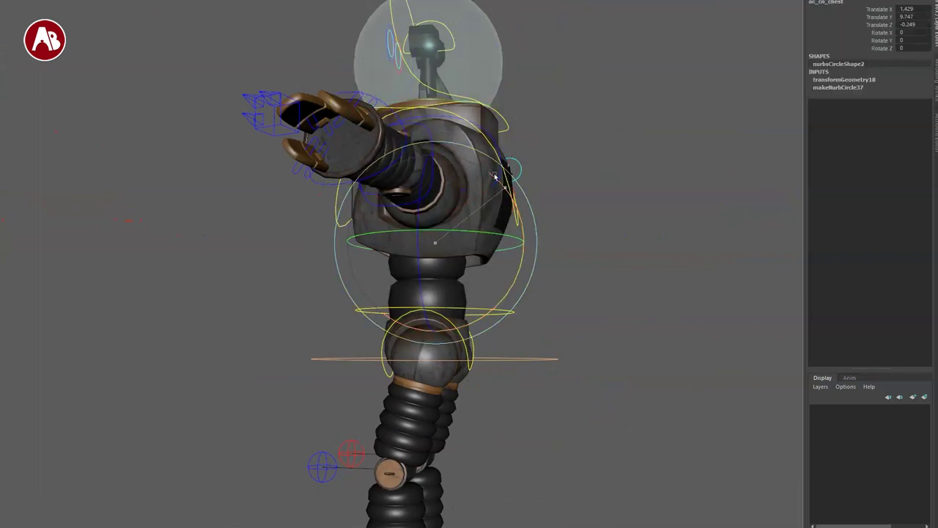
pyautogui.moveTo(500, 178); pyautogui.dragTo(436, 152)
pyautogui.keyDown('alt'); pyautogui.moveTo(436, 153); pyautogui.dragTo(582, 304); pyautogui.keyUp('alt')
pyautogui.keyDown('alt'); pyautogui.moveTo(582, 303); pyautogui.dragTo(494, 277, button='right'); pyautogui.keyUp('alt')
pyautogui.press('w')
pyautogui.moveTo(526, 297); pyautogui.dragTo(442, 257)
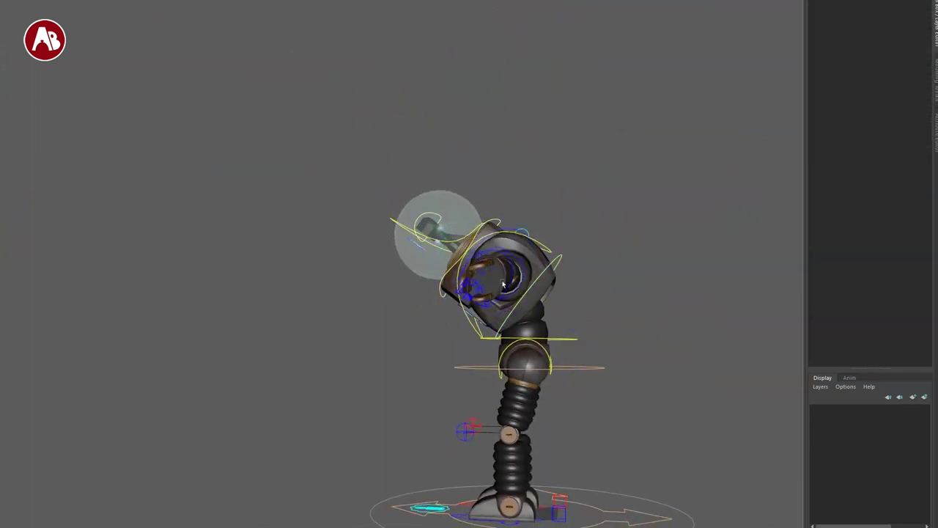
pyautogui.hotkey('ctrl', 'z')
pyautogui.moveTo(525, 297); pyautogui.dragTo(269, 195)
pyautogui.keyDown('alt'); pyautogui.moveTo(308, 293); pyautogui.dragTo(419, 314); pyautogui.keyUp('alt')
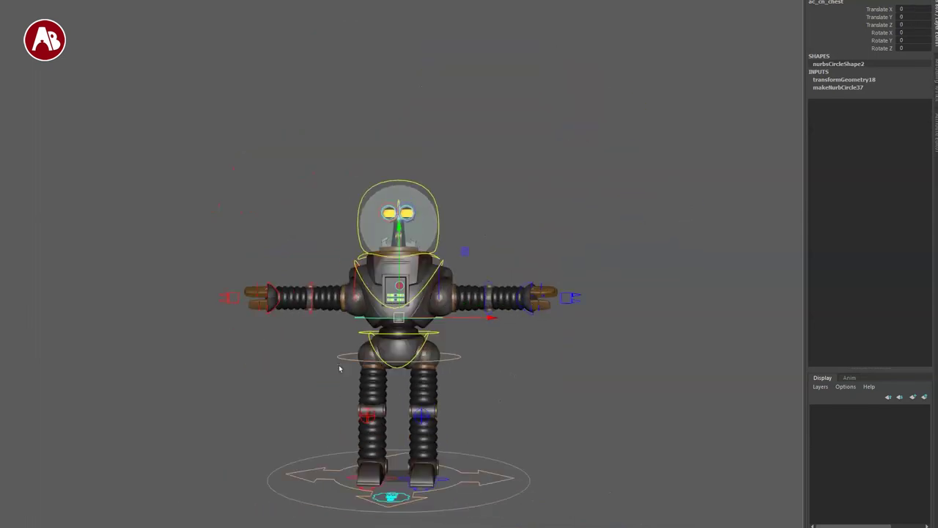
# Step: Try rotating the top chest control, and undo the rotation
pyautogui.press('f')
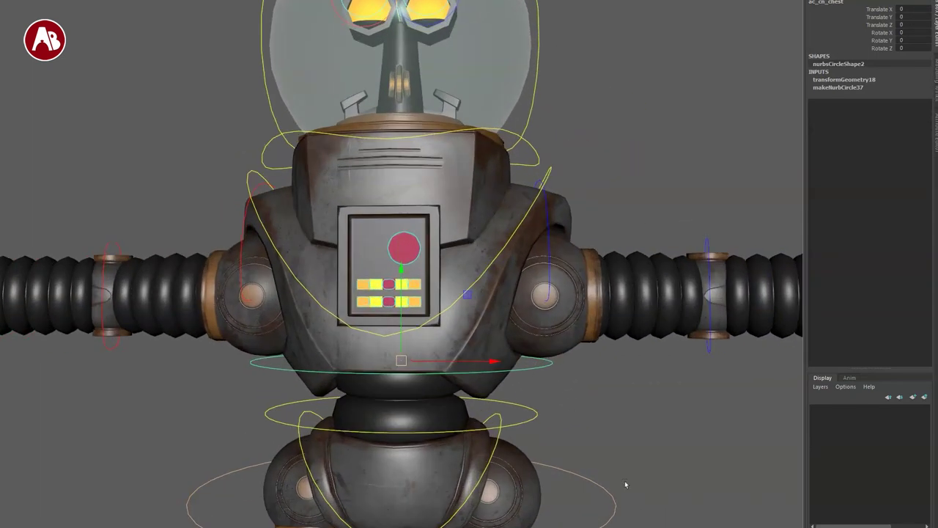
pyautogui.keyDown('alt'); pyautogui.moveTo(528, 414); pyautogui.dragTo(542, 435); pyautogui.keyUp('alt')
pyautogui.keyDown('alt'); pyautogui.moveTo(541, 436); pyautogui.dragTo(500, 362, button='middle'); pyautogui.keyUp('alt')
pyautogui.keyDown('alt'); pyautogui.moveTo(565, 335); pyautogui.dragTo(601, 356, button='middle'); pyautogui.keyUp('alt')
pyautogui.keyDown('alt'); pyautogui.moveTo(601, 356); pyautogui.dragTo(517, 321, button='right'); pyautogui.keyUp('alt')
pyautogui.keyDown('alt'); pyautogui.moveTo(518, 320); pyautogui.dragTo(509, 354, button='middle'); pyautogui.keyUp('alt')
pyautogui.press('q')
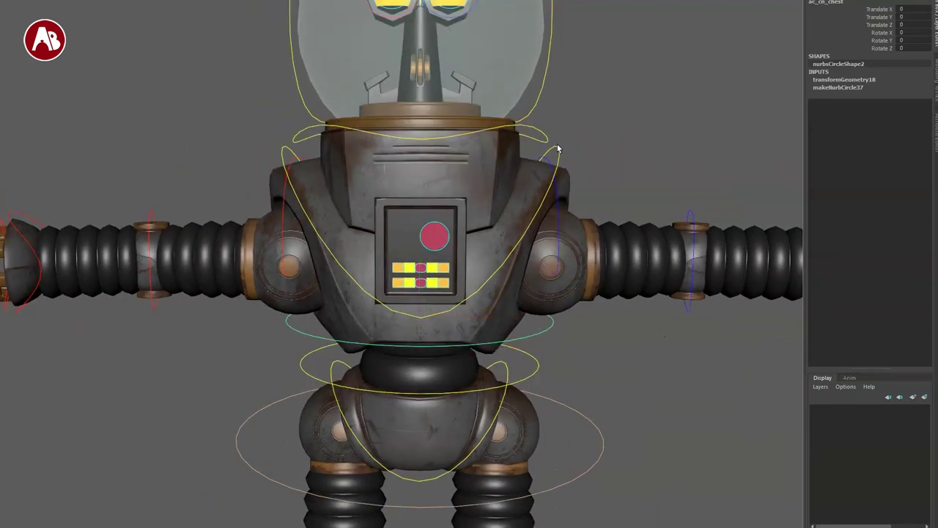
pyautogui.click(557, 151)
pyautogui.press('e')
pyautogui.keyDown('alt'); pyautogui.moveTo(364, 276); pyautogui.dragTo(345, 269, button='right'); pyautogui.keyUp('alt')
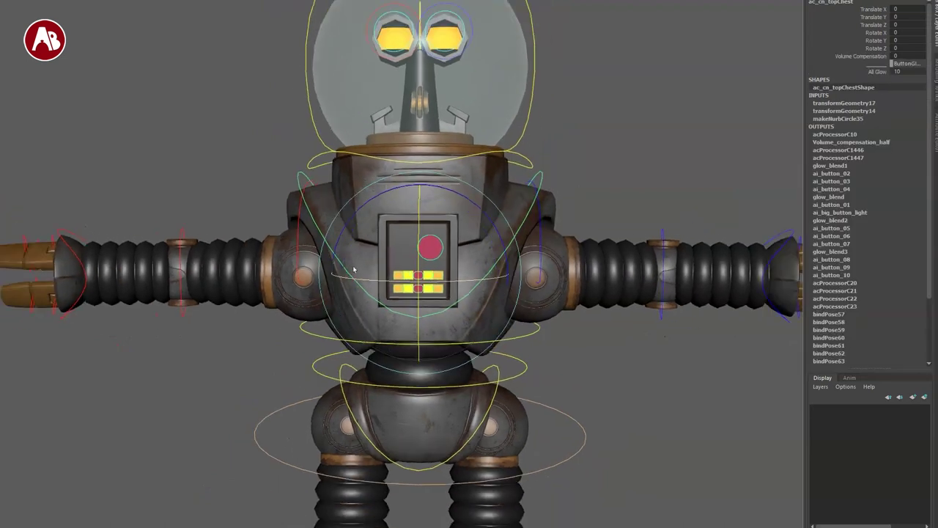
pyautogui.moveTo(394, 187); pyautogui.dragTo(407, 202)
pyautogui.hotkey('ctrl', 'z')
# Step: Try rotating the left arm FK control at the shoulder, and undo the rotation
pyautogui.press('q')
pyautogui.keyDown('alt'); pyautogui.moveTo(469, 246); pyautogui.dragTo(329, 256); pyautogui.keyUp('alt')
pyautogui.click(553, 246)
pyautogui.hotkey('ctrl', 'z')
pyautogui.keyDown('alt'); pyautogui.moveTo(432, 283); pyautogui.dragTo(371, 328); pyautogui.keyUp('alt')
pyautogui.press('e')
pyautogui.moveTo(297, 240)
pyautogui.mouseDown()
pyautogui.moveTo(341, 218)
pyautogui.moveTo(276, 265)
pyautogui.moveTo(290, 247)
pyautogui.mouseUp()
pyautogui.hotkey('ctrl', 'z')
pyautogui.moveTo(506, 278)
pyautogui.keyDown('alt'); pyautogui.mouseDown()
pyautogui.moveTo(552, 277)
pyautogui.moveTo(519, 281)
pyautogui.mouseUp(); pyautogui.keyUp('alt')
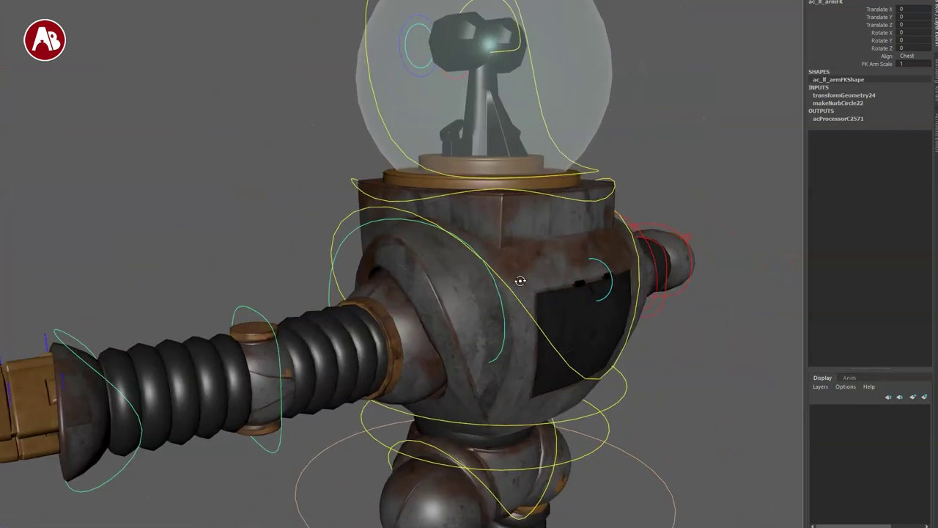
# Step: Try rotating the back panel control to swing the rear panel, and undo the rotation
pyautogui.click(607, 265)
pyautogui.keyDown('alt'); pyautogui.moveTo(608, 265); pyautogui.dragTo(412, 238, button='middle'); pyautogui.keyUp('alt')
pyautogui.keyDown('alt'); pyautogui.moveTo(412, 239); pyautogui.dragTo(472, 296, button='right'); pyautogui.keyUp('alt')
pyautogui.click(466, 252)
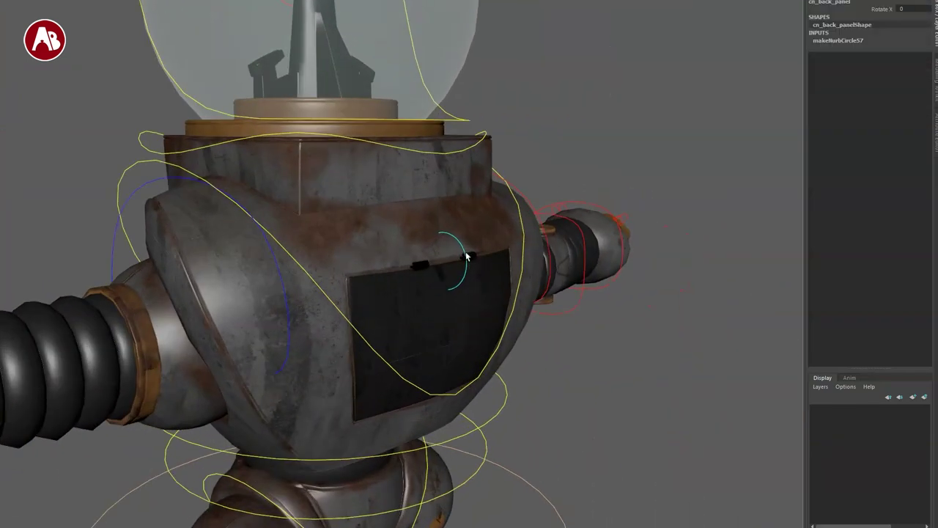
pyautogui.press('e')
pyautogui.moveTo(496, 198); pyautogui.dragTo(240, 189)
pyautogui.hotkey('ctrl', 'z')
# Step: Push the centre button of the chest panel's top row in to Translate Z -0.35, and try the large circular button's control
pyautogui.keyDown('alt'); pyautogui.moveTo(206, 349); pyautogui.dragTo(162, 322, button='right'); pyautogui.keyUp('alt')
pyautogui.keyDown('alt'); pyautogui.moveTo(163, 323); pyautogui.dragTo(322, 323); pyautogui.keyUp('alt')
pyautogui.keyDown('alt'); pyautogui.moveTo(293, 337); pyautogui.dragTo(341, 397, button='right'); pyautogui.keyUp('alt')
pyautogui.press('q')
pyautogui.keyDown('alt'); pyautogui.moveTo(315, 388); pyautogui.dragTo(340, 374); pyautogui.keyUp('alt')
pyautogui.keyDown('alt'); pyautogui.moveTo(341, 373); pyautogui.dragTo(360, 286, button='middle'); pyautogui.keyUp('alt')
pyautogui.keyDown('alt'); pyautogui.moveTo(360, 286); pyautogui.dragTo(594, 403, button='right'); pyautogui.keyUp('alt')
pyautogui.keyDown('alt'); pyautogui.moveTo(522, 369); pyautogui.dragTo(430, 453, button='middle'); pyautogui.keyUp('alt')
pyautogui.keyDown('alt'); pyautogui.moveTo(454, 256); pyautogui.dragTo(389, 313); pyautogui.keyUp('alt')
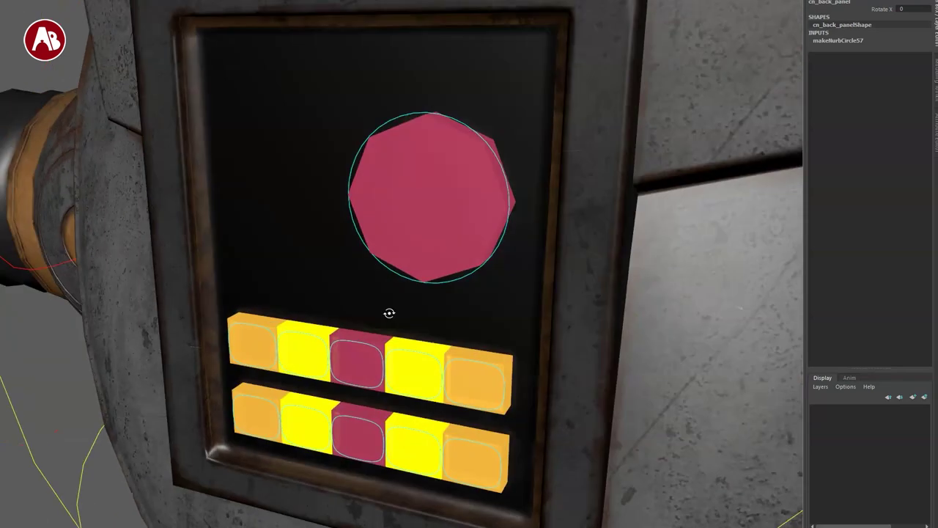
pyautogui.click(346, 350)
pyautogui.click(867, 25)
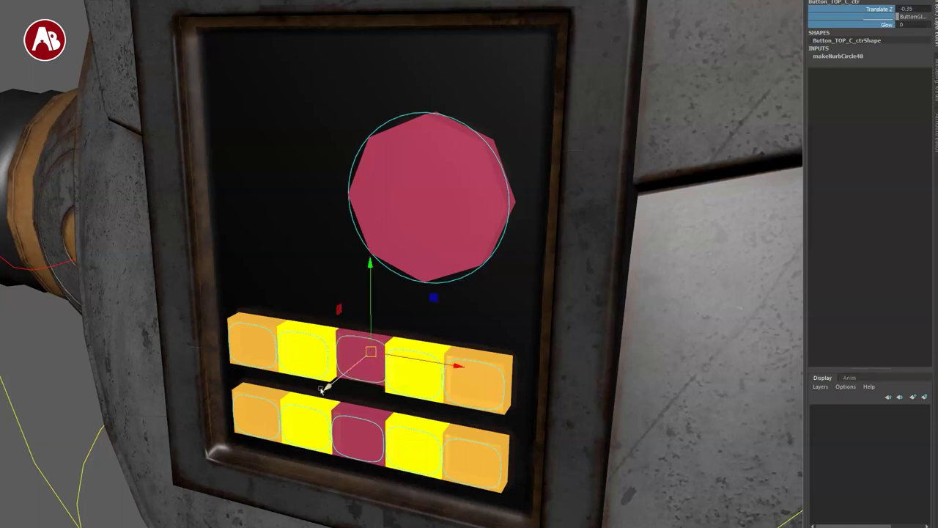
pyautogui.click(354, 235)
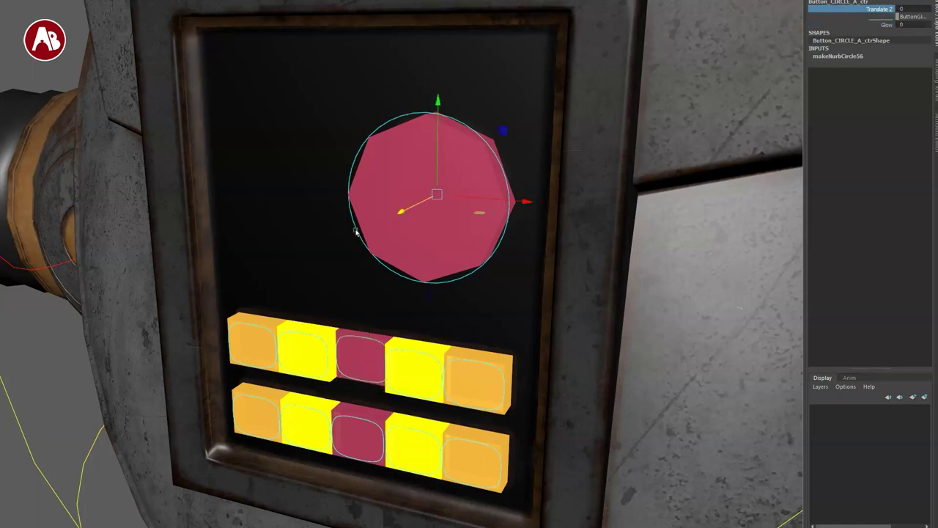
pyautogui.moveTo(449, 196); pyautogui.dragTo(395, 337)
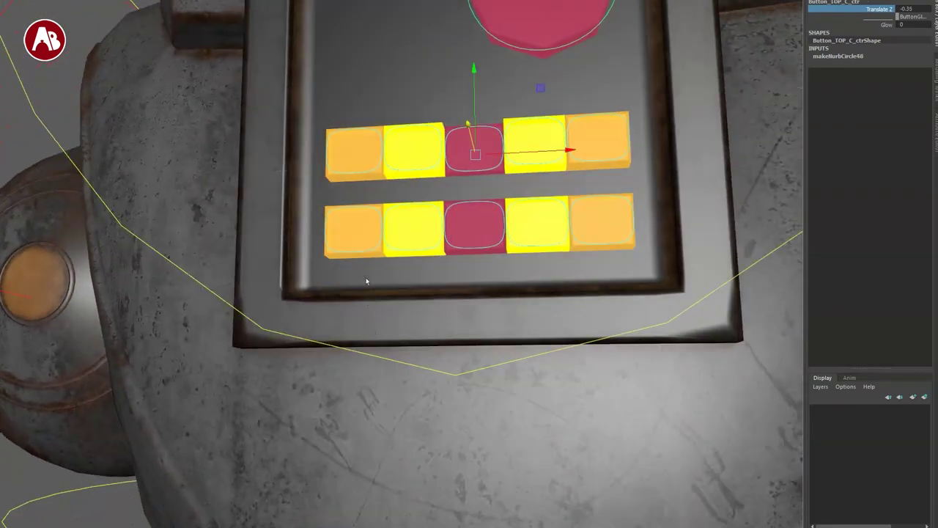
# Step: Try changing the All Glow attribute on the top chest control, and undo the change
pyautogui.scroll(-4, 363, 292)
pyautogui.press('4')
pyautogui.moveTo(367, 262)
pyautogui.keyDown('alt'); pyautogui.mouseDown()
pyautogui.moveTo(446, 327)
pyautogui.moveTo(372, 327)
pyautogui.mouseUp(); pyautogui.keyUp('alt')
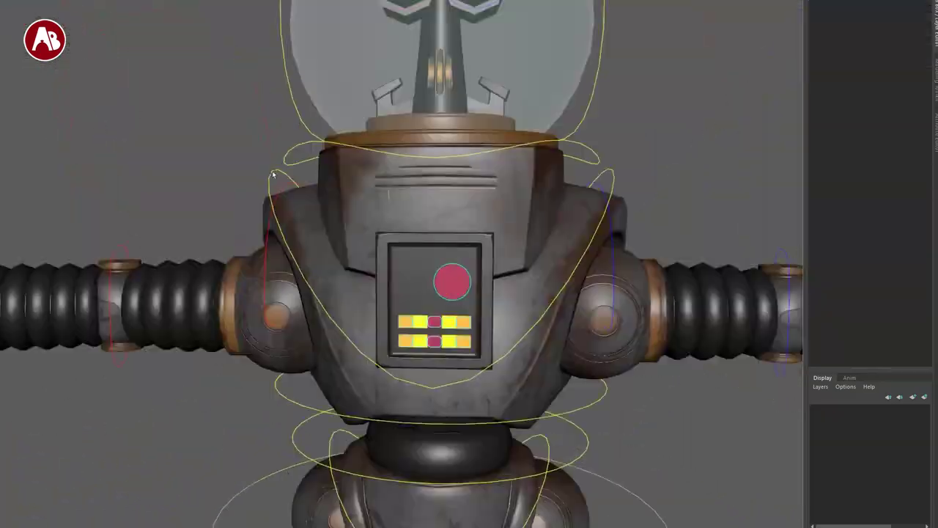
pyautogui.click(271, 173)
pyautogui.moveTo(483, 230); pyautogui.dragTo(521, 235)
pyautogui.hotkey('ctrl', 'z')
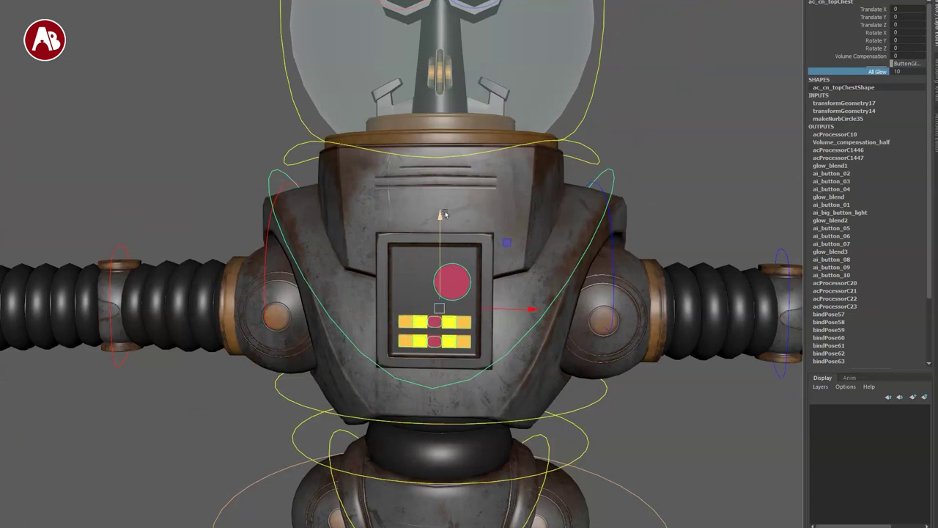
pyautogui.moveTo(444, 211); pyautogui.dragTo(438, 67)
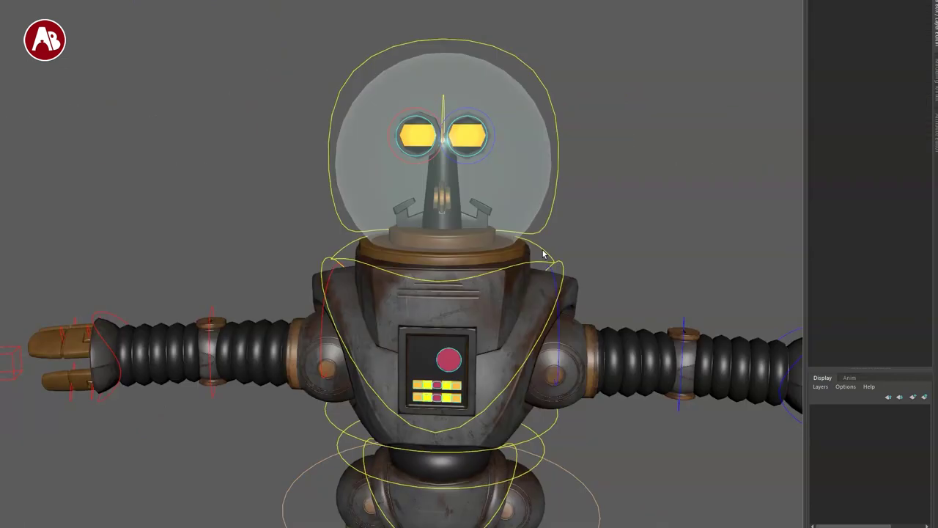
# Step: Try rotating the neck control, and undo the rotation
pyautogui.click(545, 253)
pyautogui.moveTo(487, 180); pyautogui.dragTo(441, 77)
pyautogui.hotkey('ctrl', 'z')
# Step: Try moving the neck control up about 14.8 units and sideways, and undo the moves
pyautogui.press('w')
pyautogui.keyDown('alt'); pyautogui.moveTo(579, 272); pyautogui.dragTo(555, 322); pyautogui.keyUp('alt')
pyautogui.keyDown('alt'); pyautogui.moveTo(555, 322); pyautogui.dragTo(447, 333, button='right'); pyautogui.keyUp('alt')
pyautogui.keyDown('alt'); pyautogui.moveTo(447, 333); pyautogui.dragTo(572, 295); pyautogui.keyUp('alt')
pyautogui.moveTo(443, 218); pyautogui.dragTo(182, 203)
pyautogui.keyDown('alt'); pyautogui.moveTo(194, 248); pyautogui.dragTo(415, 260); pyautogui.keyUp('alt')
pyautogui.moveTo(556, 195); pyautogui.dragTo(323, 210)
pyautogui.hotkey('ctrl', 'z')
pyautogui.hotkey('ctrl', 'z')
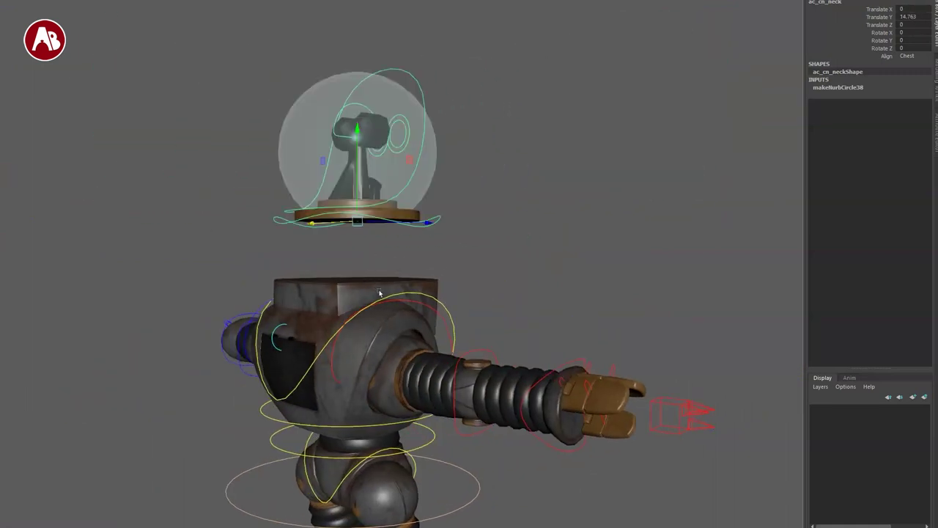
pyautogui.hotkey('ctrl', 'z')
# Step: Try rotating the head control inside the glass dome, and undo the rotation
pyautogui.keyDown('alt'); pyautogui.moveTo(492, 334); pyautogui.dragTo(323, 331); pyautogui.keyUp('alt')
pyautogui.keyDown('alt'); pyautogui.moveTo(427, 293); pyautogui.dragTo(456, 454); pyautogui.keyUp('alt')
pyautogui.click(523, 122)
pyautogui.keyDown('alt'); pyautogui.moveTo(499, 227); pyautogui.dragTo(492, 263); pyautogui.keyUp('alt')
pyautogui.press('e')
pyautogui.moveTo(429, 270); pyautogui.dragTo(434, 291)
pyautogui.hotkey('ctrl', 'z')
pyautogui.keyDown('alt'); pyautogui.moveTo(479, 350); pyautogui.dragTo(506, 295, button='middle'); pyautogui.keyUp('alt')
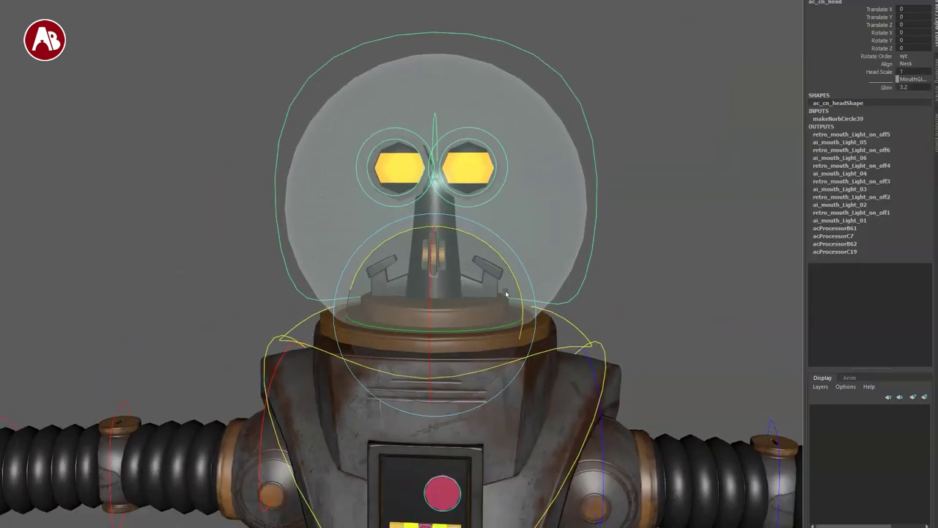
# Step: Try moving the head control up about 4.6 units, and undo the move
pyautogui.keyDown('alt'); pyautogui.moveTo(507, 295); pyautogui.dragTo(442, 308, button='right'); pyautogui.keyUp('alt')
pyautogui.press('w')
pyautogui.moveTo(428, 225); pyautogui.dragTo(430, 196)
pyautogui.press('e')
pyautogui.moveTo(483, 210); pyautogui.dragTo(480, 210)
pyautogui.hotkey('ctrl', 'z')
pyautogui.press('q')
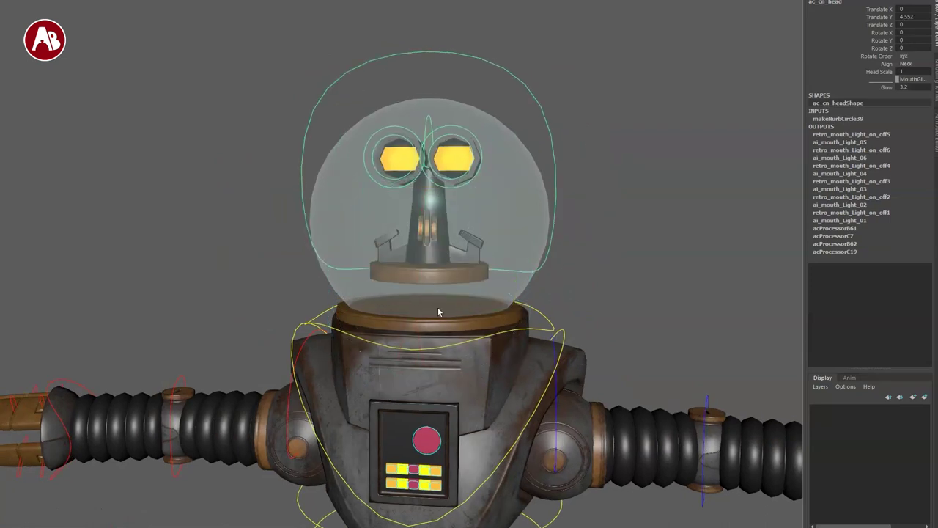
pyautogui.hotkey('ctrl', 'z')
# Step: Try rotating the head and neck controls in turn, and undo the rotations
pyautogui.click(418, 319)
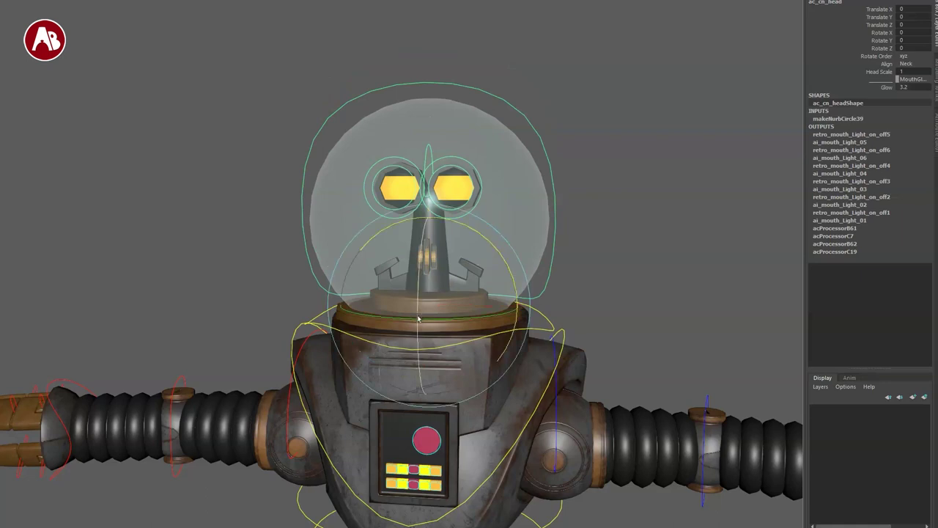
pyautogui.moveTo(432, 318); pyautogui.dragTo(524, 326)
pyautogui.click(468, 317)
pyautogui.hotkey('ctrl', 'z')
pyautogui.hotkey('ctrl', 'z')
pyautogui.click(539, 316)
pyautogui.press('e')
pyautogui.hotkey('ctrl', 'z')
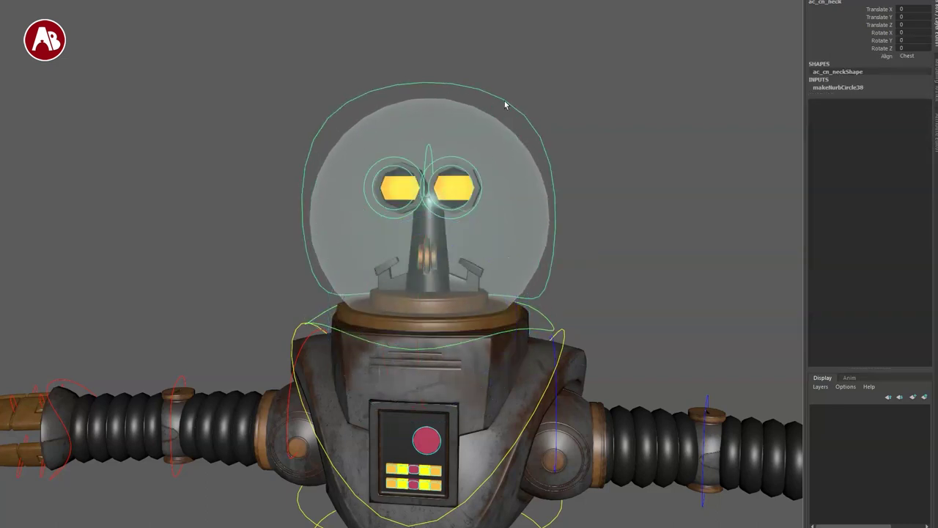
# Step: Try changing Head Scale on the head control, and undo the change
pyautogui.click(504, 101)
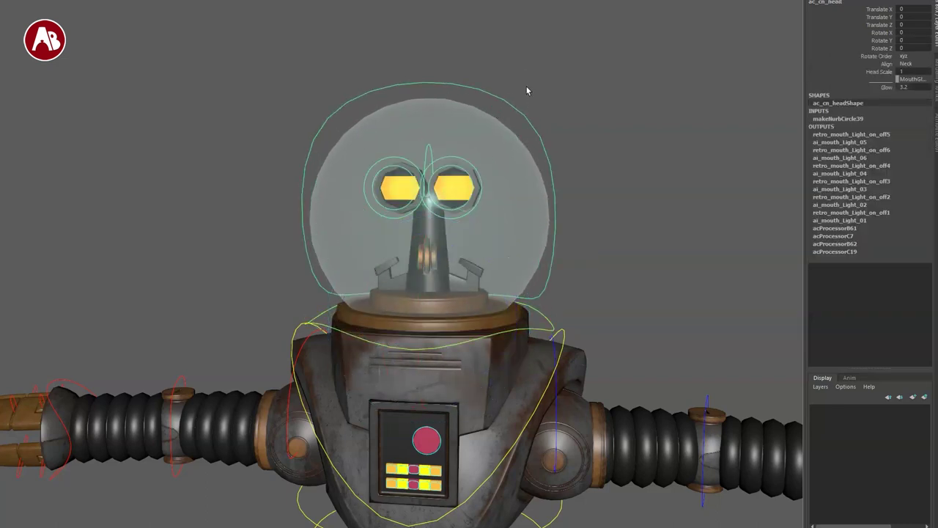
pyautogui.click(869, 71)
pyautogui.moveTo(700, 71); pyautogui.dragTo(708, 125, button='middle')
pyautogui.keyDown('alt'); pyautogui.moveTo(708, 125); pyautogui.dragTo(375, 22, button='right'); pyautogui.keyUp('alt')
pyautogui.keyDown('alt'); pyautogui.moveTo(425, 99); pyautogui.dragTo(503, 101, button='middle'); pyautogui.keyUp('alt')
pyautogui.hotkey('ctrl', 'z')
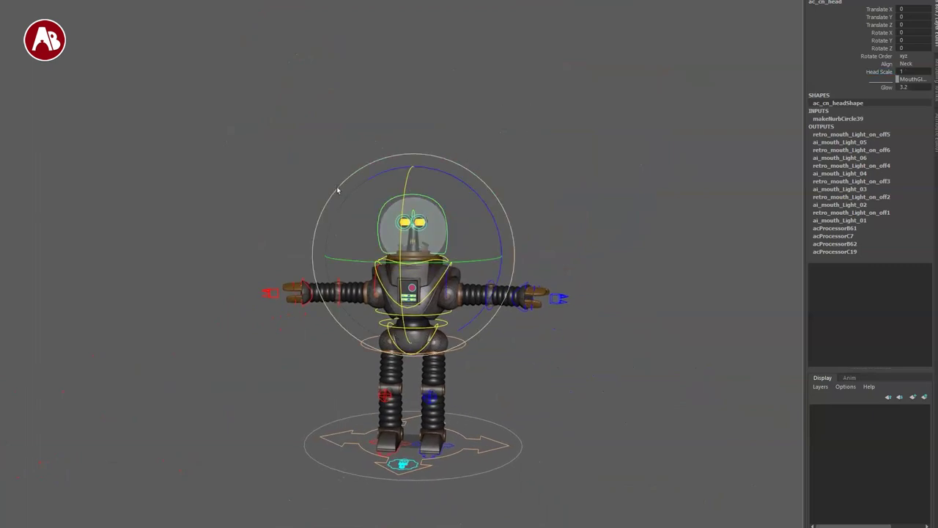
# Step: Try rotating the central eyes control that drives both eyes, and undo the rotations
pyautogui.press('f')
pyautogui.press('q')
pyautogui.keyDown('alt'); pyautogui.moveTo(352, 224); pyautogui.dragTo(402, 170, button='middle'); pyautogui.keyUp('alt')
pyautogui.click(403, 225)
pyautogui.keyDown('alt'); pyautogui.moveTo(403, 225); pyautogui.dragTo(415, 325, button='right'); pyautogui.keyUp('alt')
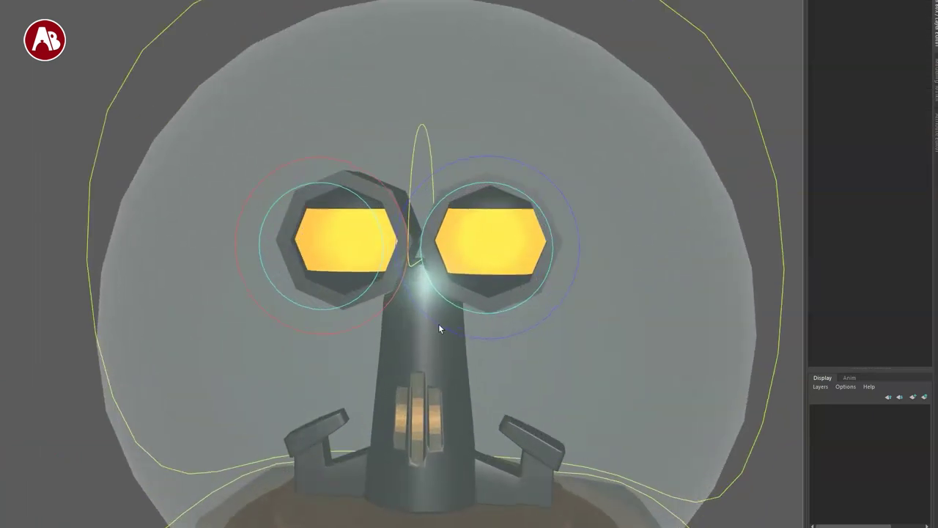
pyautogui.click(415, 136)
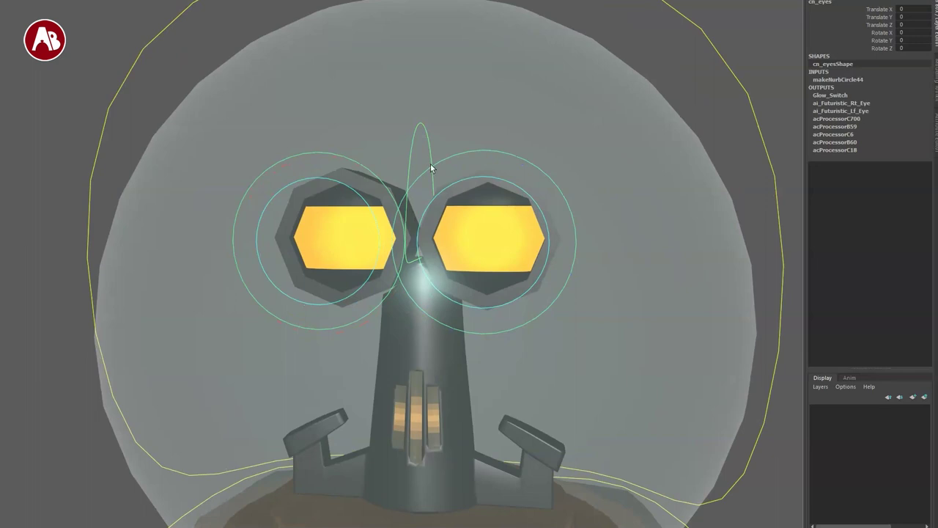
pyautogui.press('e')
pyautogui.moveTo(428, 265)
pyautogui.mouseDown()
pyautogui.moveTo(487, 266)
pyautogui.moveTo(355, 264)
pyautogui.moveTo(425, 265)
pyautogui.moveTo(452, 183)
pyautogui.moveTo(424, 249)
pyautogui.mouseUp()
pyautogui.hotkey('ctrl', 'z')
pyautogui.hotkey('ctrl', 'z')
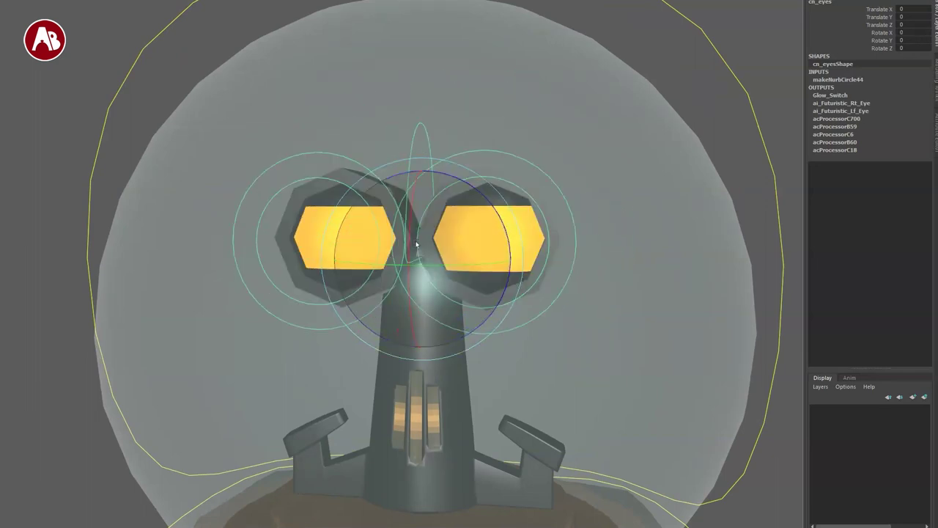
# Step: Try rotating the left eyeball control and changing its Eye Scale, and undo both changes
pyautogui.press('r')
pyautogui.click(483, 143)
pyautogui.click(475, 152)
pyautogui.press('e')
pyautogui.moveTo(485, 243); pyautogui.dragTo(481, 215)
pyautogui.hotkey('ctrl', 'z')
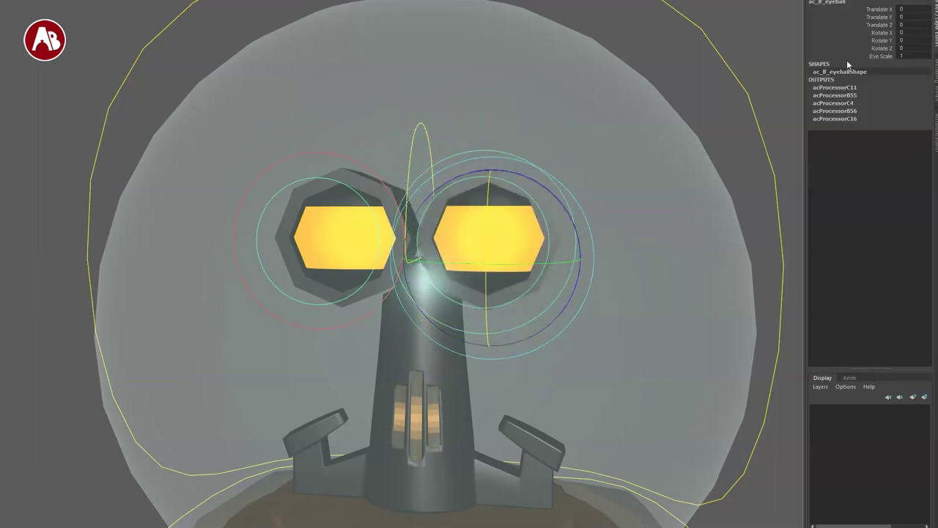
pyautogui.click(850, 56)
pyautogui.moveTo(639, 140); pyautogui.dragTo(658, 140, button='middle')
pyautogui.hotkey('ctrl', 'z')
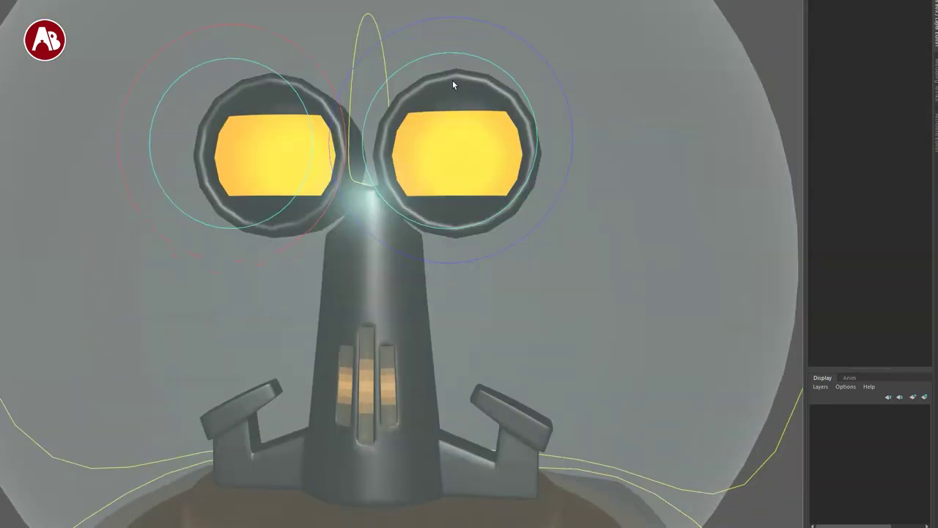
# Step: Try the left look-at control's eyelid and Glow attributes, including Lower Lid Rz at -18, and restore their values
pyautogui.click(453, 53)
pyautogui.keyDown('alt'); pyautogui.moveTo(540, 174); pyautogui.dragTo(599, 212, button='middle'); pyautogui.keyUp('alt')
pyautogui.scroll(-1, 599, 213)
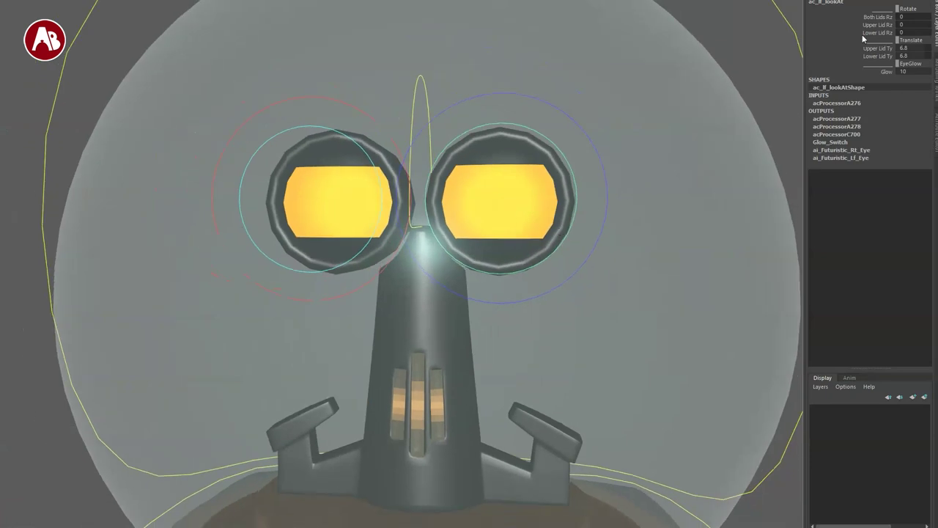
pyautogui.moveTo(687, 90); pyautogui.dragTo(585, 74, button='middle')
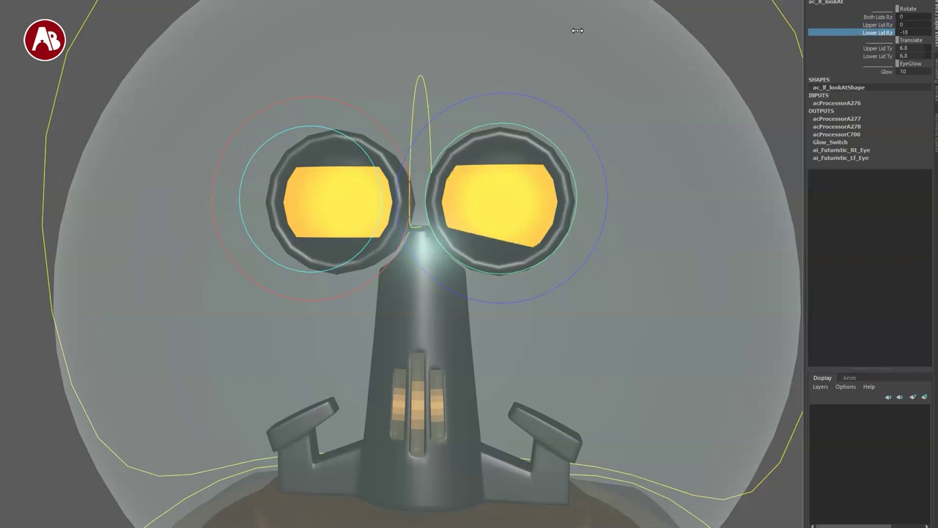
pyautogui.moveTo(730, 82); pyautogui.dragTo(855, 54, button='middle')
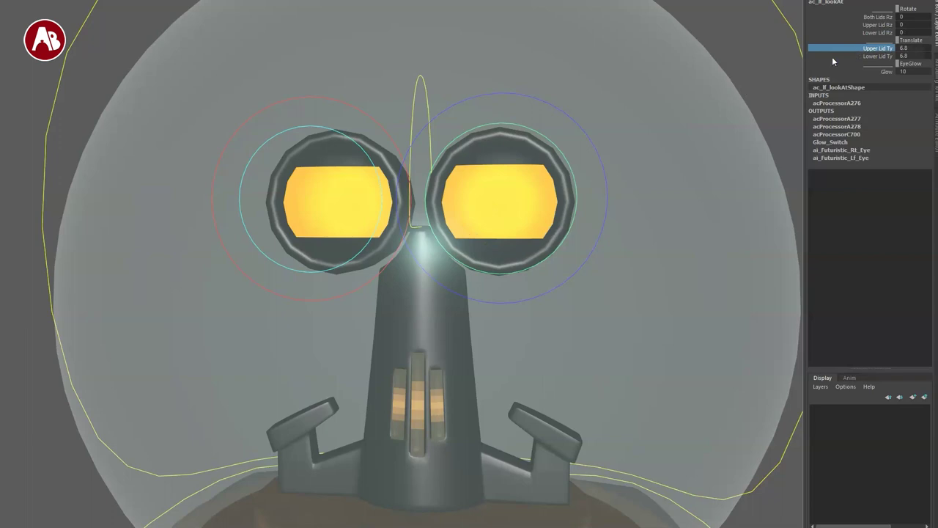
pyautogui.moveTo(788, 87); pyautogui.dragTo(779, 144, button='middle')
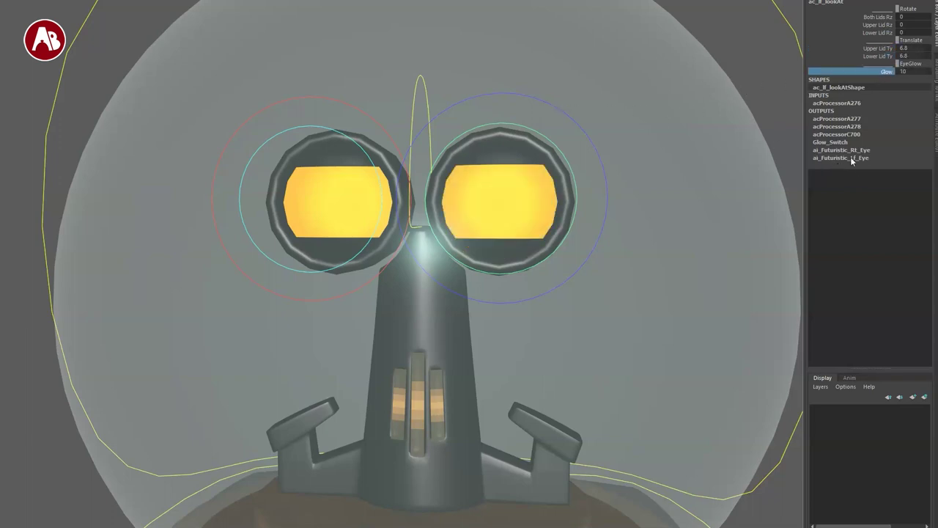
# Step: Select the base control on the floor and examine its visibility and geometry attributes
pyautogui.click(673, 337)
pyautogui.keyDown('alt'); pyautogui.moveTo(647, 334); pyautogui.dragTo(511, 348, button='right'); pyautogui.keyUp('alt')
pyautogui.keyDown('alt'); pyautogui.moveTo(511, 347); pyautogui.dragTo(539, 88, button='middle'); pyautogui.keyUp('alt')
pyautogui.keyDown('alt'); pyautogui.moveTo(538, 88); pyautogui.dragTo(480, 96, button='right'); pyautogui.keyUp('alt')
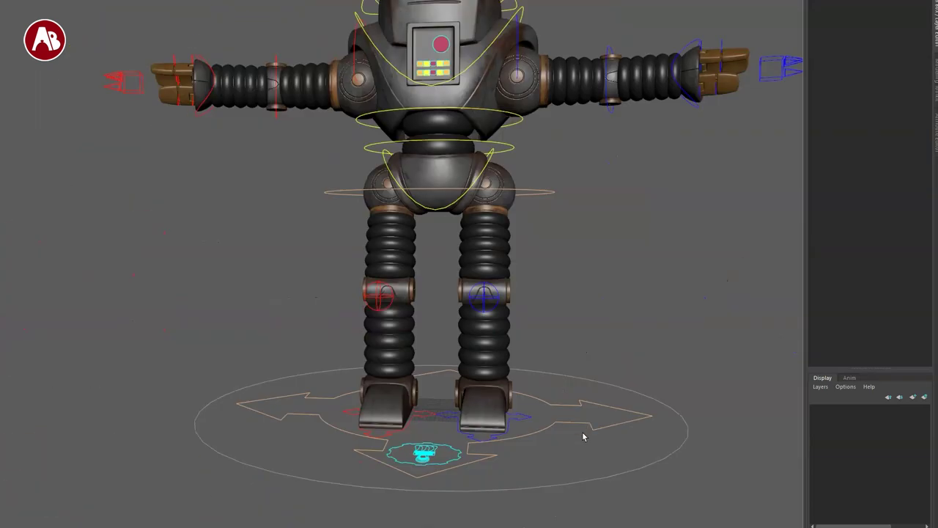
pyautogui.click(586, 423)
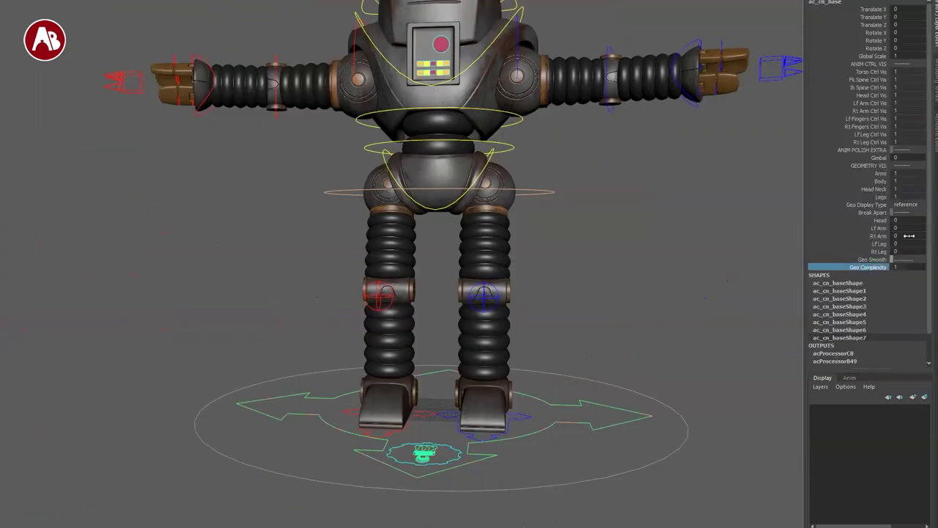
# Step: Examine the robot's geometry up close from the feet and legs up to the head
pyautogui.keyDown('alt'); pyautogui.moveTo(408, 288); pyautogui.dragTo(403, 447, button='middle'); pyautogui.keyUp('alt')
pyautogui.keyDown('alt'); pyautogui.moveTo(395, 366); pyautogui.dragTo(535, 331, button='right'); pyautogui.keyUp('alt')
pyautogui.keyDown('alt'); pyautogui.moveTo(535, 331); pyautogui.dragTo(425, 498, button='middle'); pyautogui.keyUp('alt')
pyautogui.keyDown('alt'); pyautogui.moveTo(352, 322); pyautogui.dragTo(410, 315, button='right'); pyautogui.keyUp('alt')
pyautogui.keyDown('alt'); pyautogui.moveTo(410, 315); pyautogui.dragTo(515, 452, button='middle'); pyautogui.keyUp('alt')
pyautogui.moveTo(504, 424)
pyautogui.keyDown('alt'); pyautogui.mouseDown()
pyautogui.moveTo(563, 423)
pyautogui.moveTo(502, 425)
pyautogui.mouseUp(); pyautogui.keyUp('alt')
pyautogui.keyDown('alt'); pyautogui.moveTo(396, 327); pyautogui.dragTo(342, 308, button='right'); pyautogui.keyUp('alt')
pyautogui.keyDown('alt'); pyautogui.moveTo(344, 307); pyautogui.dragTo(430, 239, button='middle'); pyautogui.keyUp('alt')
pyautogui.keyDown('alt'); pyautogui.moveTo(429, 239); pyautogui.dragTo(441, 282); pyautogui.keyUp('alt')
pyautogui.keyDown('alt'); pyautogui.moveTo(508, 349); pyautogui.dragTo(511, 204, button='middle'); pyautogui.keyUp('alt')
pyautogui.keyDown('alt'); pyautogui.moveTo(445, 304); pyautogui.dragTo(303, 220, button='right'); pyautogui.keyUp('alt')
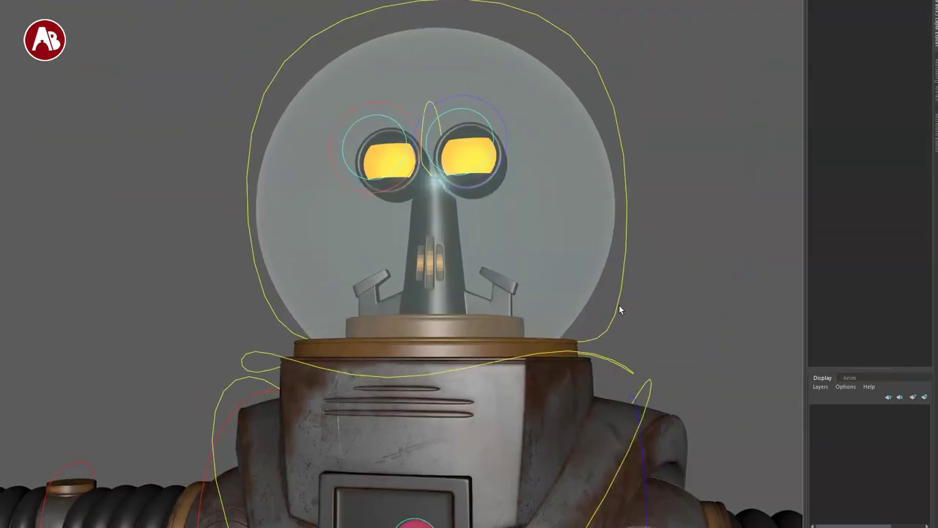
# Step: Select the head control and try adjusting its mouth Glow attribute
pyautogui.click(620, 305)
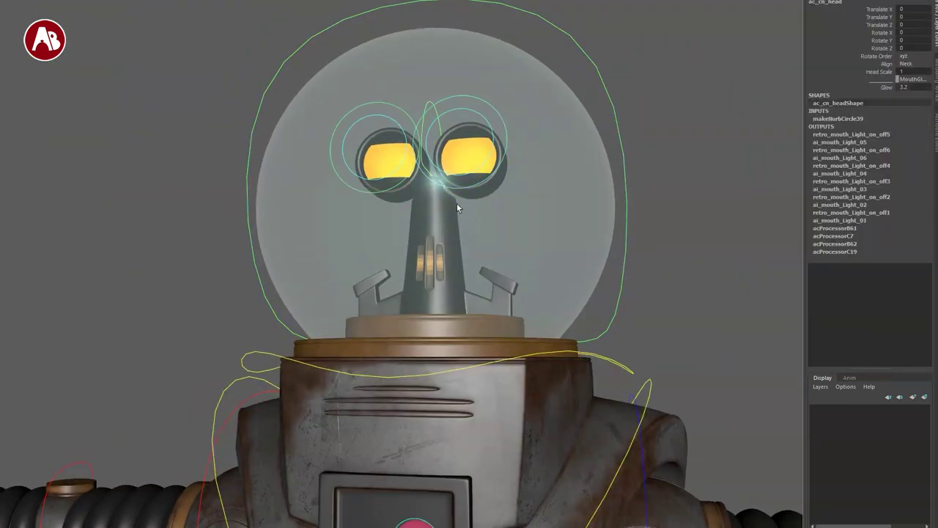
pyautogui.keyDown('alt'); pyautogui.moveTo(352, 254); pyautogui.dragTo(374, 363, button='middle'); pyautogui.keyUp('alt')
pyautogui.keyDown('alt'); pyautogui.moveTo(374, 363); pyautogui.dragTo(542, 421, button='right'); pyautogui.keyUp('alt')
pyautogui.keyDown('alt'); pyautogui.moveTo(499, 314); pyautogui.dragTo(454, 235, button='middle'); pyautogui.keyUp('alt')
pyautogui.keyDown('alt'); pyautogui.moveTo(454, 235); pyautogui.dragTo(293, 180, button='right'); pyautogui.keyUp('alt')
pyautogui.keyDown('alt'); pyautogui.moveTo(435, 249); pyautogui.dragTo(446, 230, button='middle'); pyautogui.keyUp('alt')
pyautogui.keyDown('alt'); pyautogui.moveTo(445, 230); pyautogui.dragTo(491, 300, button='right'); pyautogui.keyUp('alt')
pyautogui.keyDown('alt'); pyautogui.moveTo(491, 300); pyautogui.dragTo(359, 210, button='middle'); pyautogui.keyUp('alt')
pyautogui.keyDown('alt'); pyautogui.moveTo(360, 210); pyautogui.dragTo(425, 228, button='right'); pyautogui.keyUp('alt')
pyautogui.moveTo(656, 161); pyautogui.dragTo(571, 137, button='middle')
pyautogui.moveTo(644, 164); pyautogui.dragTo(648, 191, button='middle')
# Step: Deselect the control and examine the robot's head, torso and arms from several angles
pyautogui.keyDown('alt'); pyautogui.moveTo(629, 185); pyautogui.dragTo(565, 260, button='right'); pyautogui.keyUp('alt')
pyautogui.keyDown('alt'); pyautogui.moveTo(565, 260); pyautogui.dragTo(535, 302); pyautogui.keyUp('alt')
pyautogui.keyDown('alt'); pyautogui.moveTo(456, 191); pyautogui.dragTo(489, 109, button='middle'); pyautogui.keyUp('alt')
pyautogui.keyDown('alt'); pyautogui.moveTo(507, 262); pyautogui.dragTo(339, 274); pyautogui.keyUp('alt')
pyautogui.keyDown('alt'); pyautogui.moveTo(339, 274); pyautogui.dragTo(396, 308, button='middle'); pyautogui.keyUp('alt')
pyautogui.keyDown('alt'); pyautogui.moveTo(440, 366); pyautogui.dragTo(621, 419, button='right'); pyautogui.keyUp('alt')
pyautogui.keyDown('alt'); pyautogui.moveTo(623, 315); pyautogui.dragTo(433, 312); pyautogui.keyUp('alt')
pyautogui.click(161, 142)
pyautogui.keyDown('alt'); pyautogui.moveTo(168, 146); pyautogui.dragTo(419, 200); pyautogui.keyUp('alt')
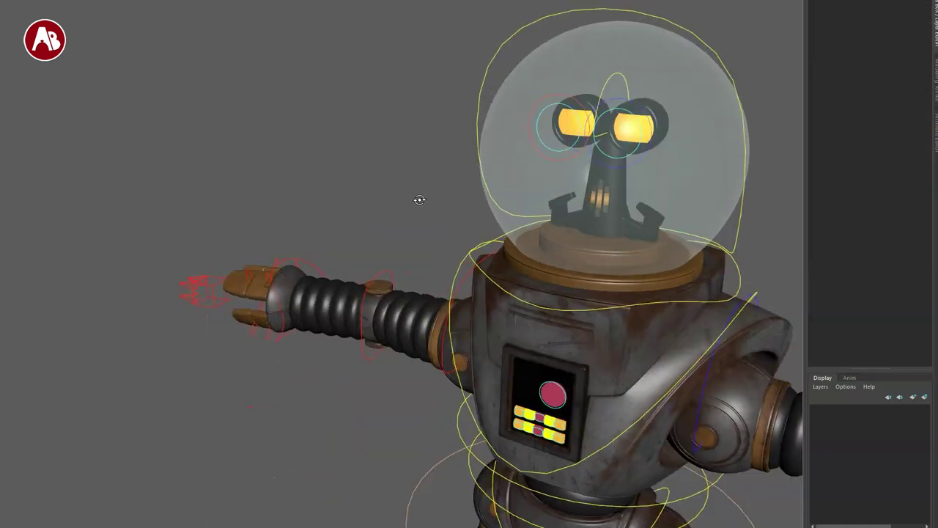
pyautogui.keyDown('alt'); pyautogui.moveTo(419, 199); pyautogui.dragTo(220, 266, button='middle'); pyautogui.keyUp('alt')
pyautogui.keyDown('alt'); pyautogui.moveTo(220, 266); pyautogui.dragTo(522, 195); pyautogui.keyUp('alt')
pyautogui.keyDown('alt'); pyautogui.moveTo(585, 227); pyautogui.dragTo(570, 110); pyautogui.keyUp('alt')
# Step: Try rotating the central eyes control on the X and Y axes, and undo the rotation
pyautogui.click(564, 112)
pyautogui.press('e')
pyautogui.press('q')
pyautogui.click(514, 85)
pyautogui.press('e')
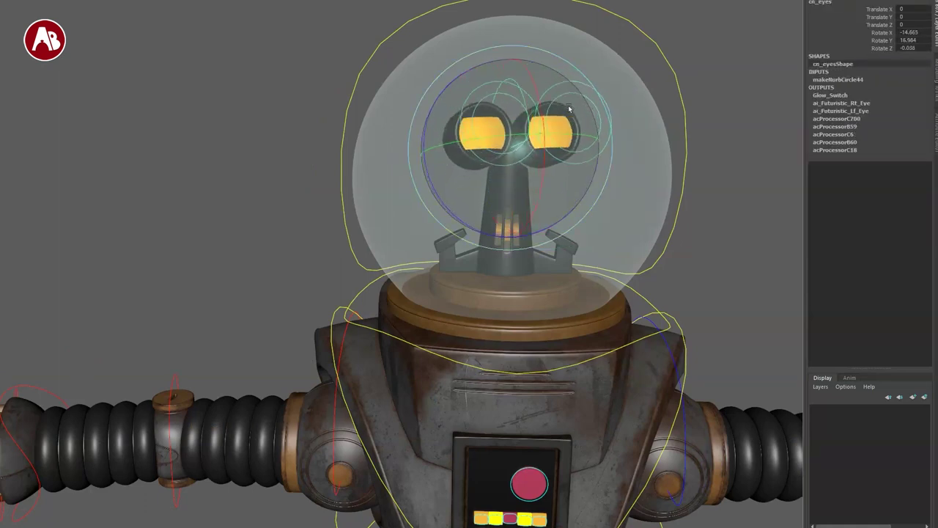
pyautogui.hotkey('ctrl', 'z')
pyautogui.press('q')
# Step: Select the left look-at control in front of the eyes and examine it from the side
pyautogui.keyDown('alt'); pyautogui.moveTo(543, 248); pyautogui.dragTo(304, 154, button='right'); pyautogui.keyUp('alt')
pyautogui.keyDown('alt'); pyautogui.moveTo(578, 293); pyautogui.dragTo(474, 286); pyautogui.keyUp('alt')
pyautogui.keyDown('alt'); pyautogui.moveTo(473, 286); pyautogui.dragTo(611, 210, button='middle'); pyautogui.keyUp('alt')
pyautogui.keyDown('alt'); pyautogui.moveTo(612, 209); pyautogui.dragTo(576, 227); pyautogui.keyUp('alt')
pyautogui.click(554, 134)
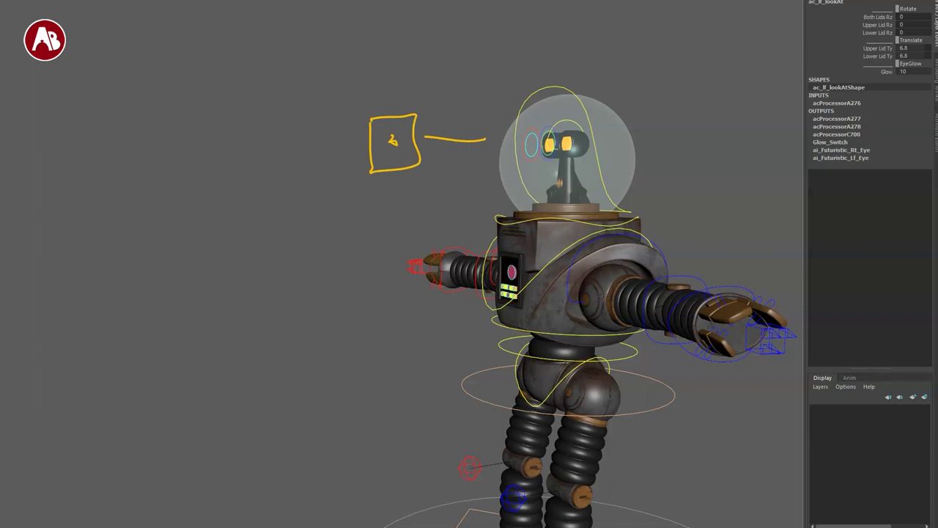
# Step: Try rotating the left arm's FK controls, including the elbow, and undo the rotations
pyautogui.keyDown('alt'); pyautogui.moveTo(351, 304); pyautogui.dragTo(440, 315); pyautogui.keyUp('alt')
pyautogui.keyDown('alt'); pyautogui.moveTo(419, 315); pyautogui.dragTo(358, 247, button='middle'); pyautogui.keyUp('alt')
pyautogui.keyDown('alt'); pyautogui.moveTo(359, 247); pyautogui.dragTo(406, 321, button='right'); pyautogui.keyUp('alt')
pyautogui.moveTo(356, 315)
pyautogui.keyDown('alt'); pyautogui.mouseDown()
pyautogui.moveTo(514, 287)
pyautogui.moveTo(608, 286)
pyautogui.moveTo(318, 297)
pyautogui.moveTo(356, 318)
pyautogui.mouseUp(); pyautogui.keyUp('alt')
pyautogui.keyDown('alt'); pyautogui.moveTo(356, 318); pyautogui.dragTo(381, 385, button='right'); pyautogui.keyUp('alt')
pyautogui.keyDown('alt'); pyautogui.moveTo(382, 386); pyautogui.dragTo(328, 284); pyautogui.keyUp('alt')
pyautogui.click(343, 182)
pyautogui.moveTo(344, 183); pyautogui.dragTo(316, 219)
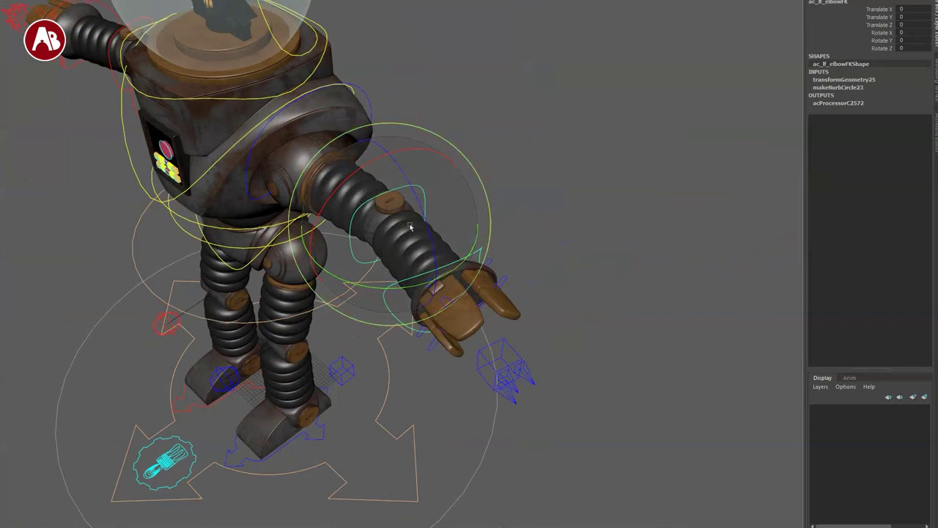
pyautogui.moveTo(426, 210); pyautogui.dragTo(443, 245)
pyautogui.hotkey('ctrl', 'z')
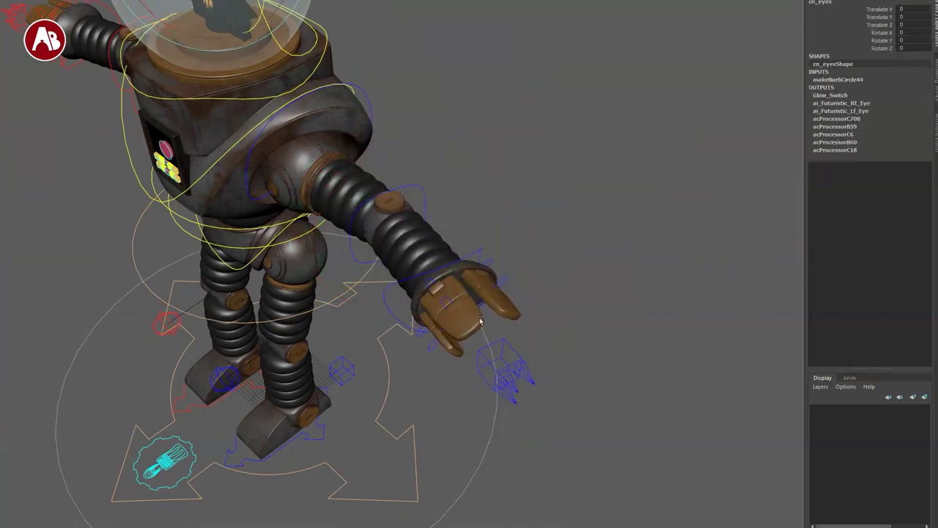
pyautogui.click(493, 335)
# Step: Switch the left arm to IK by setting Ik Arm to 1 on its arm settings control
pyautogui.keyDown('alt'); pyautogui.moveTo(493, 335); pyautogui.dragTo(530, 230, button='middle'); pyautogui.keyUp('alt')
pyautogui.keyDown('alt'); pyautogui.moveTo(530, 231); pyautogui.dragTo(617, 403, button='right'); pyautogui.keyUp('alt')
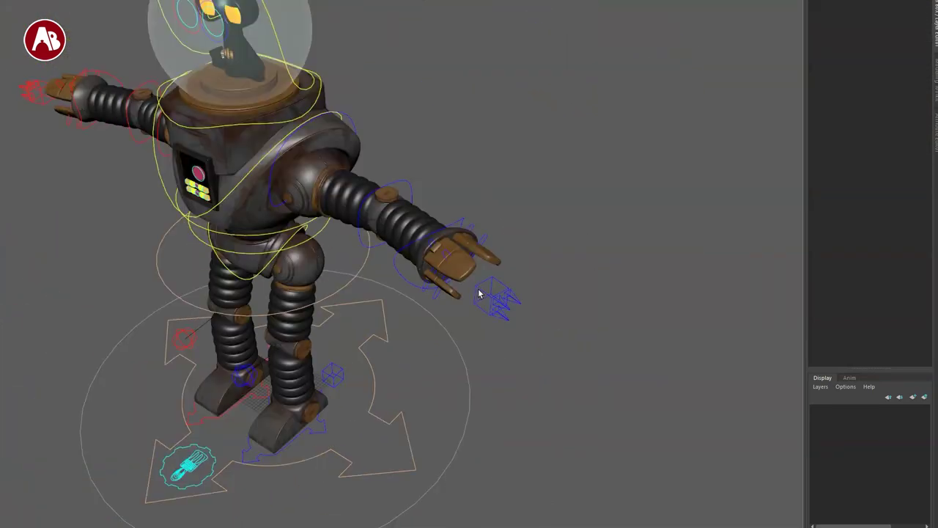
pyautogui.click(497, 298)
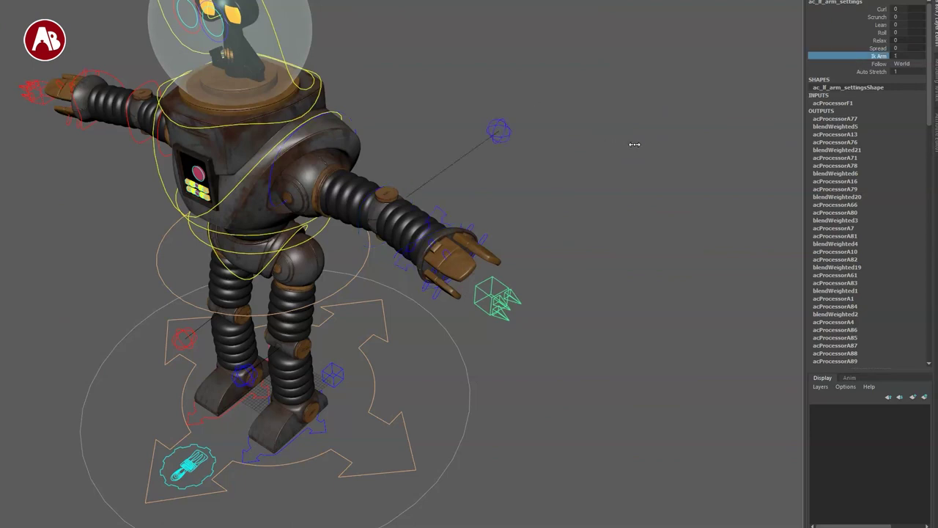
pyautogui.click(447, 236)
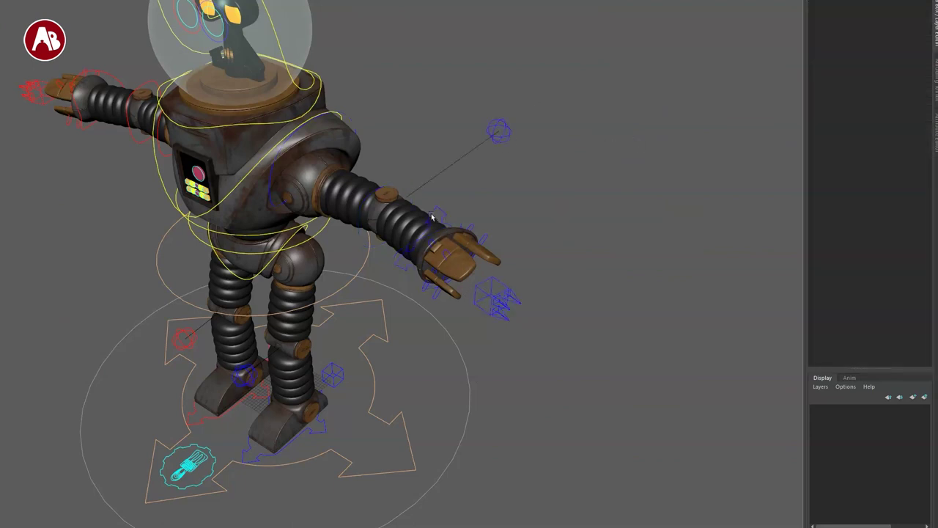
# Step: Move the left arm's IK hand control slightly upward to bend the elbow
pyautogui.click(432, 216)
pyautogui.moveTo(436, 245)
pyautogui.mouseDown()
pyautogui.moveTo(473, 175)
pyautogui.moveTo(418, 217)
pyautogui.moveTo(426, 238)
pyautogui.moveTo(437, 234)
pyautogui.mouseUp()
pyautogui.press('q')
# Step: Try moving the left arm's pole control behind the elbow, and undo the move
pyautogui.moveTo(495, 112); pyautogui.dragTo(469, 174)
pyautogui.moveTo(498, 131); pyautogui.dragTo(497, 102)
pyautogui.hotkey('ctrl', 'z')
pyautogui.press('q')
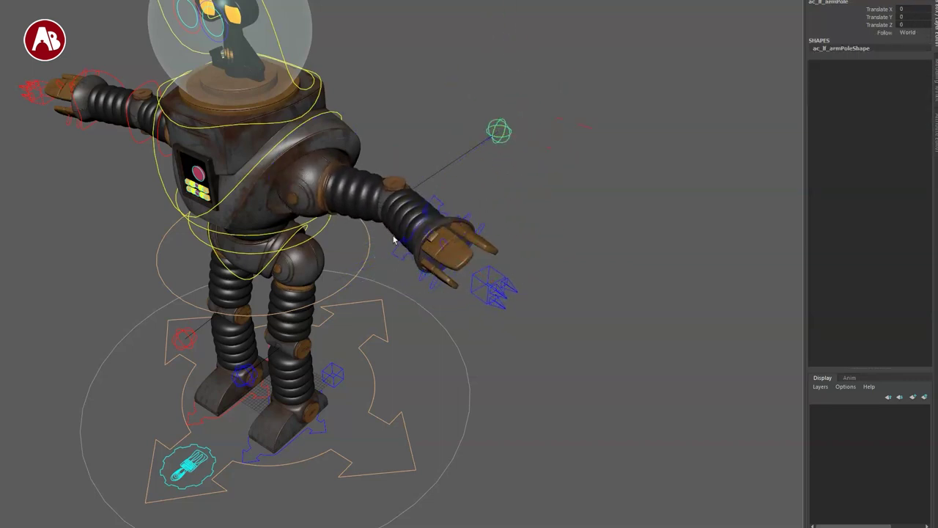
pyautogui.keyDown('alt'); pyautogui.moveTo(415, 280); pyautogui.dragTo(422, 271); pyautogui.keyUp('alt')
pyautogui.click(403, 254)
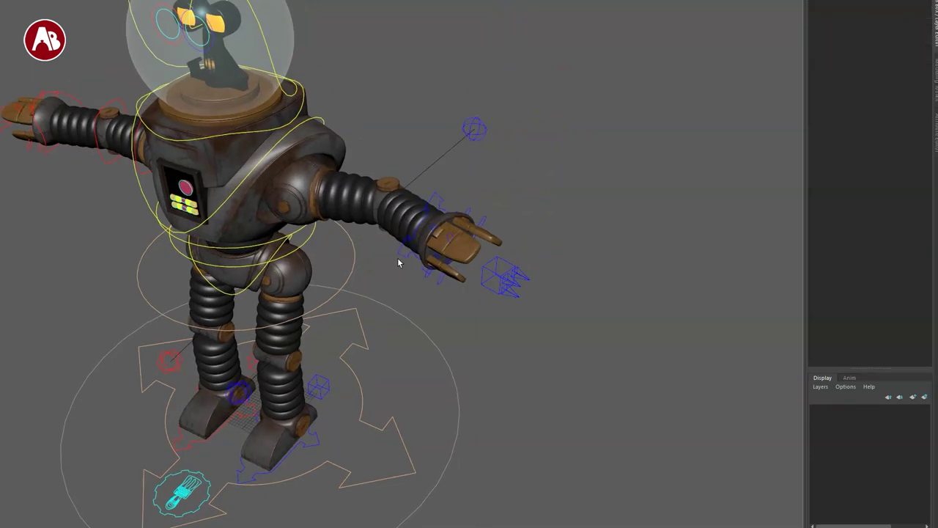
pyautogui.click(399, 254)
# Step: Try the left arm settings' finger attributes, including Roll at 10, Relax and Curl, and undo the changes
pyautogui.keyDown('alt'); pyautogui.moveTo(427, 230); pyautogui.dragTo(496, 374, button='right'); pyautogui.keyUp('alt')
pyautogui.click(713, 323)
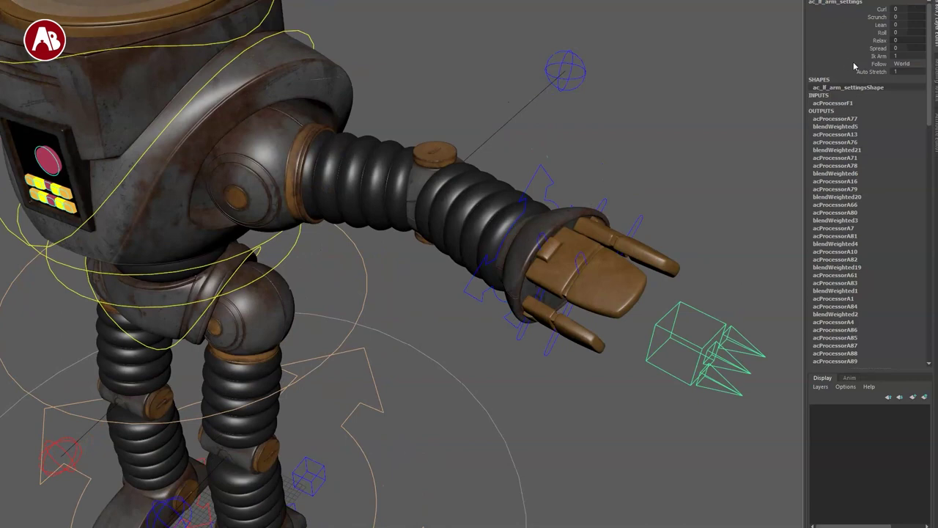
pyautogui.moveTo(715, 77); pyautogui.dragTo(586, 104, button='middle')
pyautogui.hotkey('ctrl', 'z')
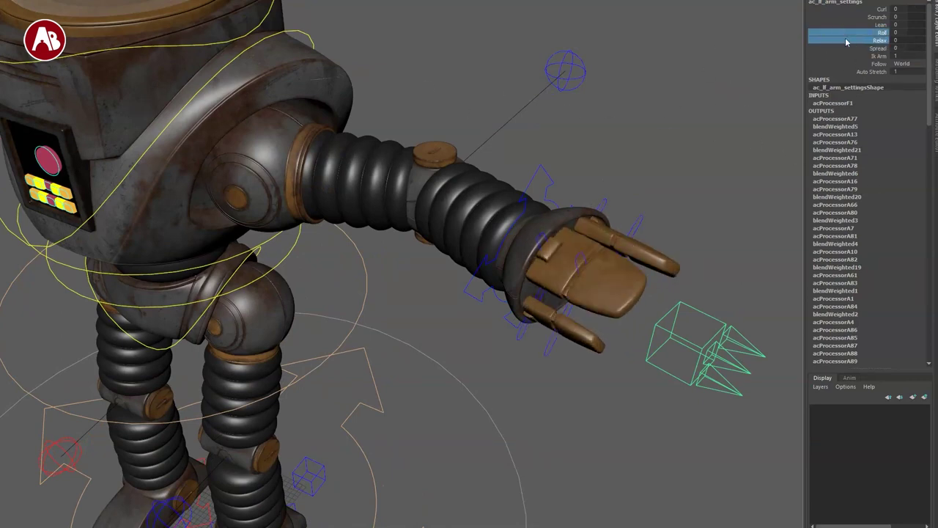
pyautogui.moveTo(705, 67); pyautogui.dragTo(850, 173, button='middle')
pyautogui.hotkey('ctrl', 'z')
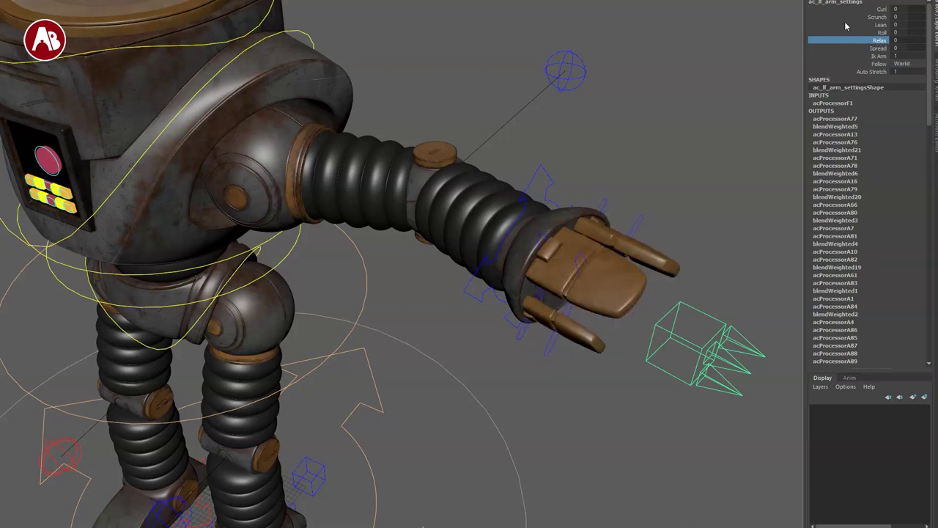
pyautogui.moveTo(736, 46); pyautogui.dragTo(705, 94, button='middle')
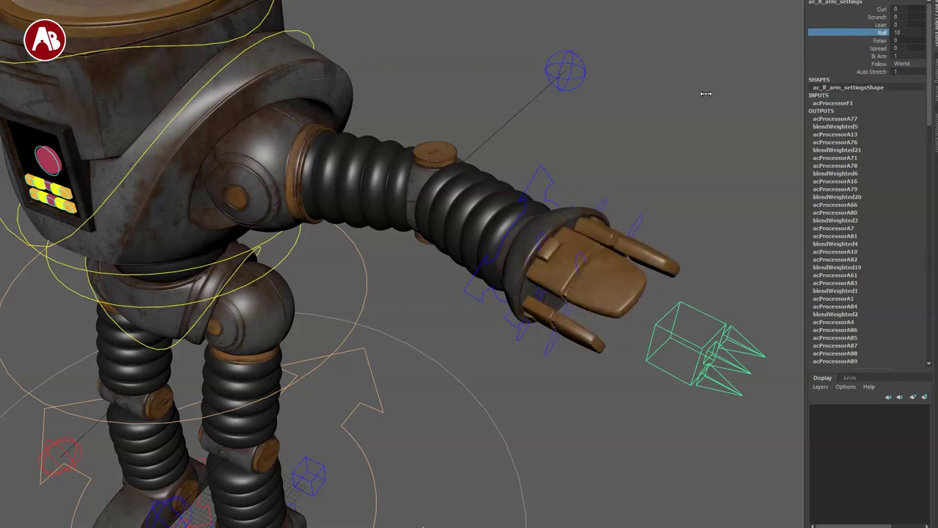
pyautogui.moveTo(662, 82); pyautogui.dragTo(593, 93, button='middle')
pyautogui.hotkey('ctrl', 'z')
pyautogui.click(859, 8)
pyautogui.moveTo(685, 82); pyautogui.dragTo(728, 136, button='middle')
pyautogui.hotkey('ctrl', 'z')
# Step: Try rotating a control on the left hand, and undo the rotation
pyautogui.keyDown('alt'); pyautogui.moveTo(535, 286); pyautogui.dragTo(475, 261, button='middle'); pyautogui.keyUp('alt')
pyautogui.keyDown('alt'); pyautogui.moveTo(476, 261); pyautogui.dragTo(564, 308, button='right'); pyautogui.keyUp('alt')
pyautogui.keyDown('alt'); pyautogui.moveTo(563, 308); pyautogui.dragTo(576, 296); pyautogui.keyUp('alt')
pyautogui.click(514, 299)
pyautogui.press('e')
pyautogui.moveTo(487, 244); pyautogui.dragTo(494, 270)
pyautogui.moveTo(586, 308); pyautogui.dragTo(551, 408)
pyautogui.hotkey('ctrl', 'z')
pyautogui.press('q')
# Step: Try the left thumb control's attributes, including Roll at 5.8, undo the changes and deselect it
pyautogui.keyDown('alt'); pyautogui.moveTo(551, 409); pyautogui.dragTo(485, 352, button='right'); pyautogui.keyUp('alt')
pyautogui.moveTo(476, 332)
pyautogui.keyDown('alt'); pyautogui.mouseDown()
pyautogui.moveTo(300, 325)
pyautogui.moveTo(303, 314)
pyautogui.moveTo(481, 319)
pyautogui.mouseUp(); pyautogui.keyUp('alt')
pyautogui.click(510, 121)
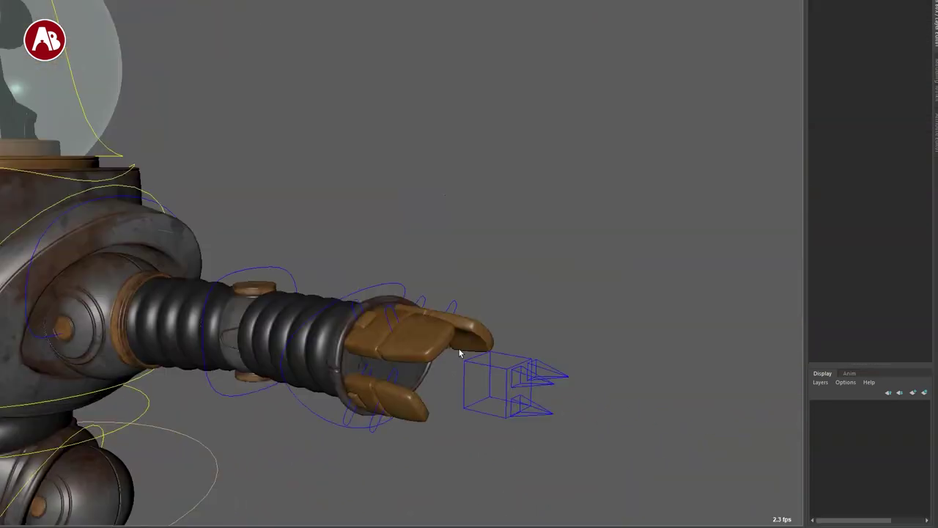
pyautogui.keyDown('alt'); pyautogui.moveTo(463, 346); pyautogui.dragTo(483, 277, button='middle'); pyautogui.keyUp('alt')
pyautogui.click(572, 352)
pyautogui.keyDown('alt'); pyautogui.moveTo(571, 352); pyautogui.dragTo(620, 311); pyautogui.keyUp('alt')
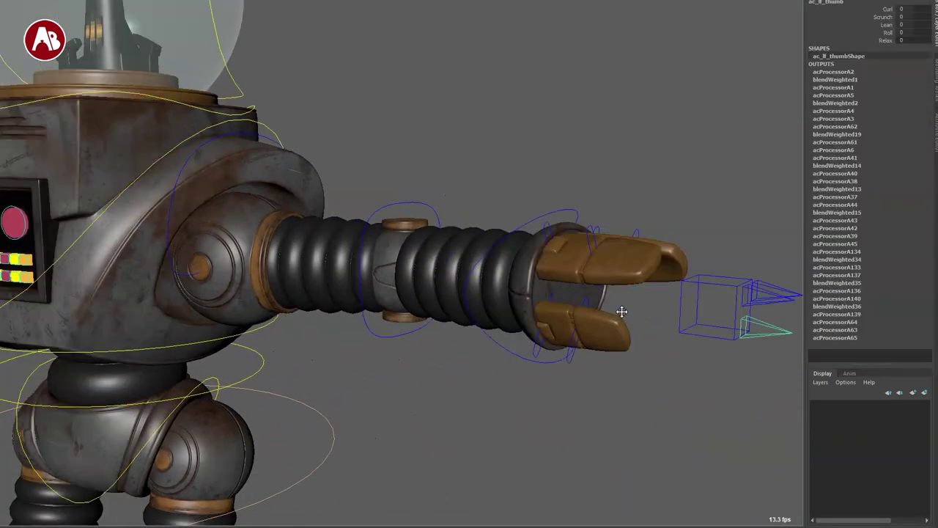
pyautogui.keyDown('alt'); pyautogui.moveTo(620, 310); pyautogui.dragTo(597, 279, button='right'); pyautogui.keyUp('alt')
pyautogui.moveTo(635, 72)
pyautogui.mouseDown(button='middle')
pyautogui.moveTo(739, 73)
pyautogui.moveTo(625, 71)
pyautogui.moveTo(637, 65)
pyautogui.mouseUp(button='middle')
pyautogui.click(840, 16)
pyautogui.moveTo(676, 25); pyautogui.dragTo(702, 58, button='middle')
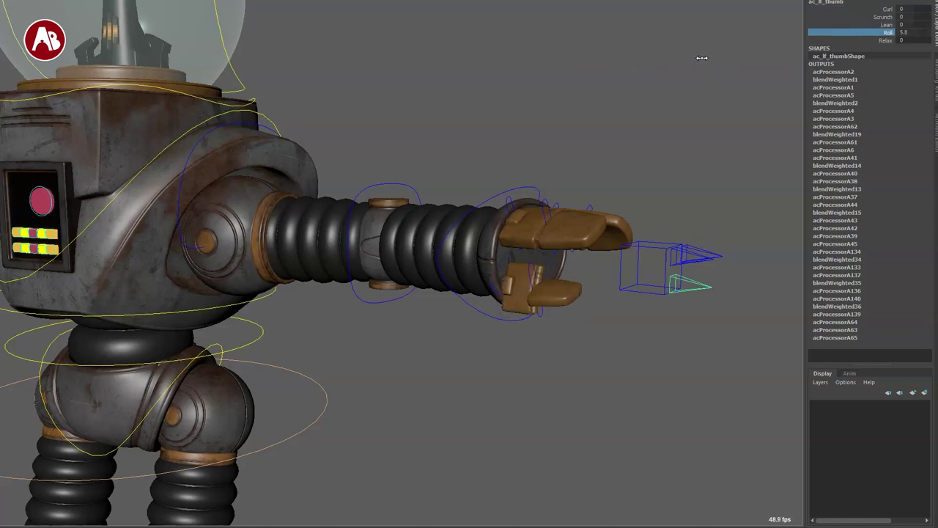
pyautogui.hotkey('ctrl', 'z')
pyautogui.hotkey('ctrl', 'z')
pyautogui.click(617, 61)
pyautogui.click(663, 269)
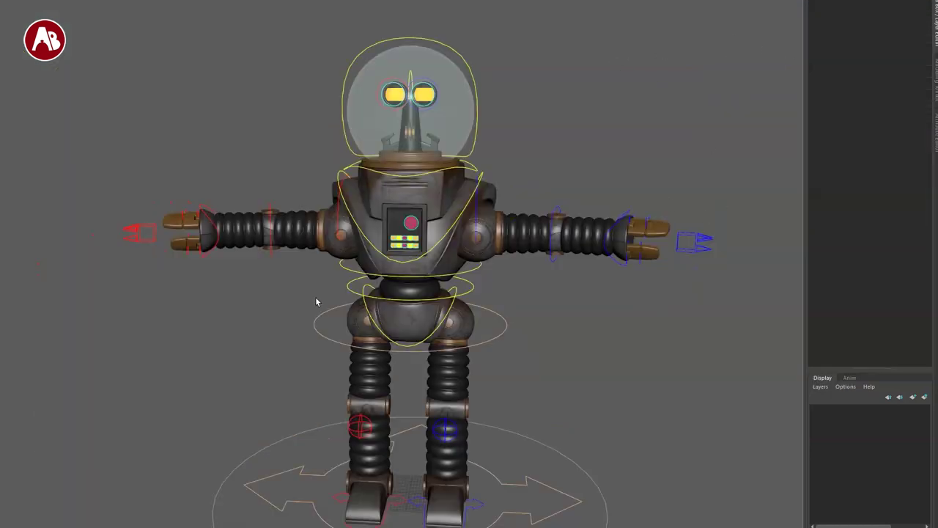
# Step: Examine the animated robot during playback from the front, side and close up
pyautogui.keyDown('alt'); pyautogui.moveTo(319, 302); pyautogui.dragTo(400, 336); pyautogui.keyUp('alt')
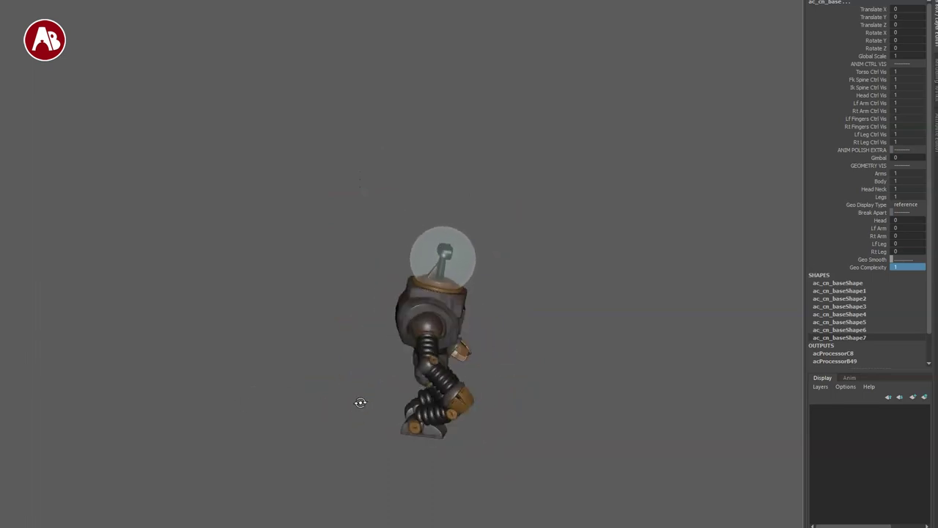
pyautogui.keyDown('alt'); pyautogui.moveTo(351, 412); pyautogui.dragTo(421, 388); pyautogui.keyUp('alt')
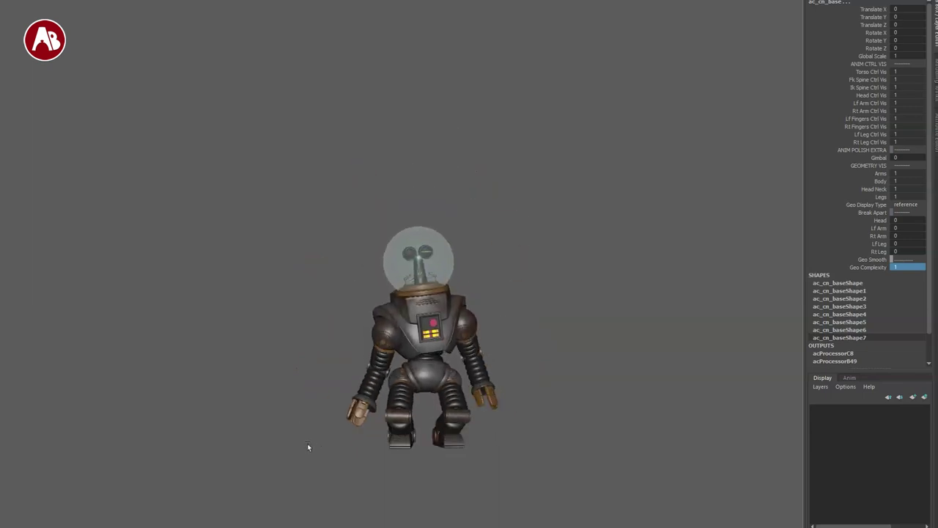
pyautogui.keyDown('alt'); pyautogui.moveTo(266, 385); pyautogui.dragTo(429, 444, button='right'); pyautogui.keyUp('alt')
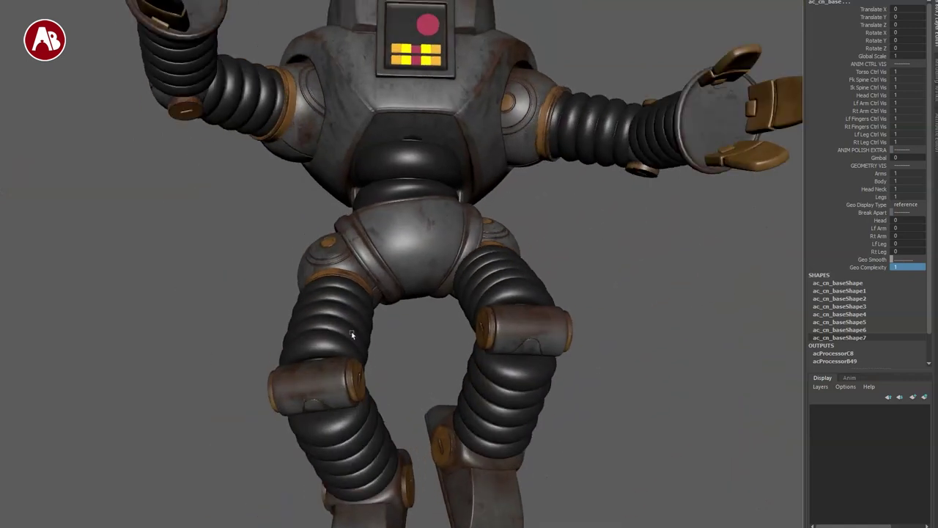
pyautogui.keyDown('alt'); pyautogui.moveTo(352, 332); pyautogui.dragTo(188, 339, button='right'); pyautogui.keyUp('alt')
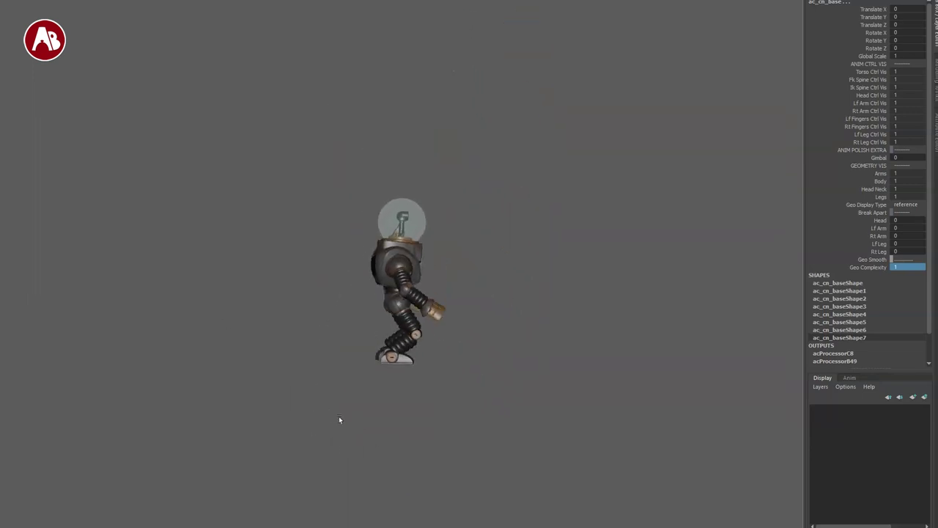
pyautogui.keyDown('alt'); pyautogui.moveTo(305, 401); pyautogui.dragTo(345, 461, button='middle'); pyautogui.keyUp('alt')
pyautogui.keyDown('alt'); pyautogui.moveTo(345, 460); pyautogui.dragTo(332, 453); pyautogui.keyUp('alt')
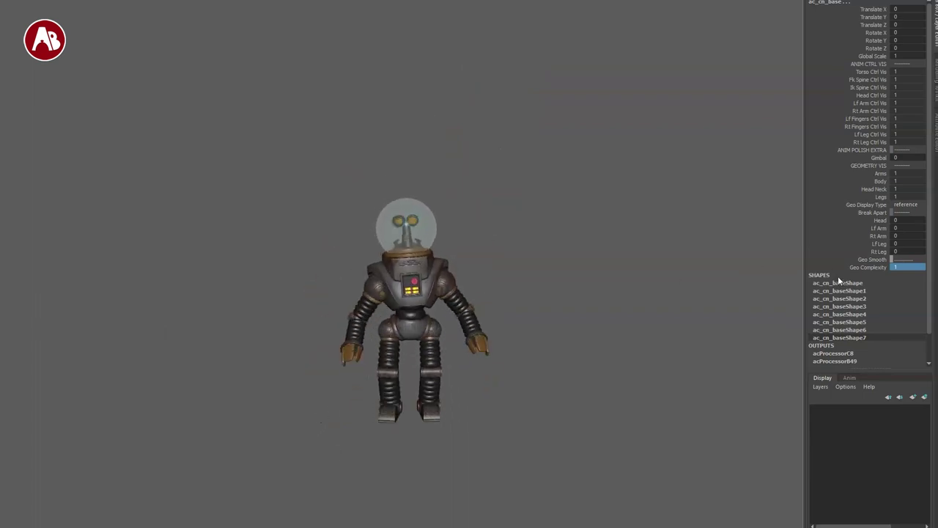
# Step: Set the base control's Geo Complexity to 2, then to 0, and compare the animation playback from different angles
pyautogui.click(854, 267)
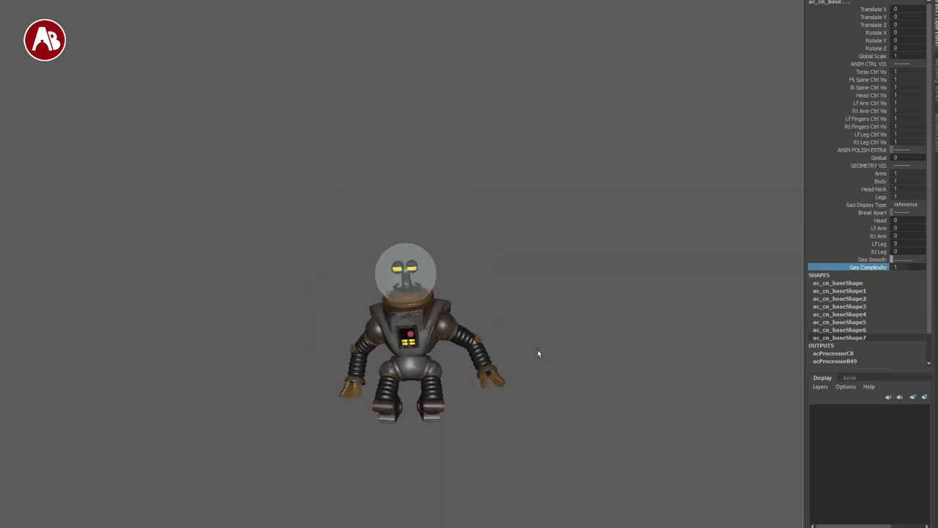
pyautogui.moveTo(538, 352); pyautogui.dragTo(524, 378, button='middle')
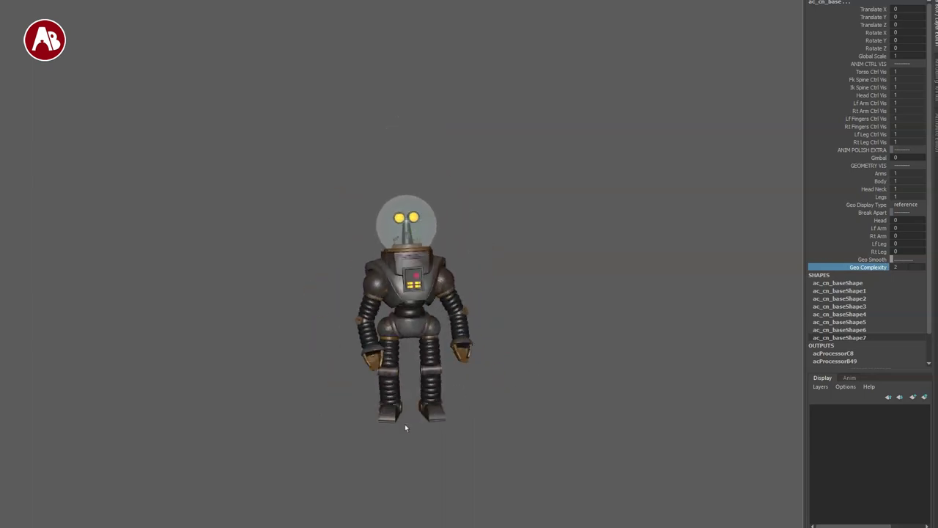
pyautogui.keyDown('alt'); pyautogui.moveTo(297, 423); pyautogui.dragTo(359, 445); pyautogui.keyUp('alt')
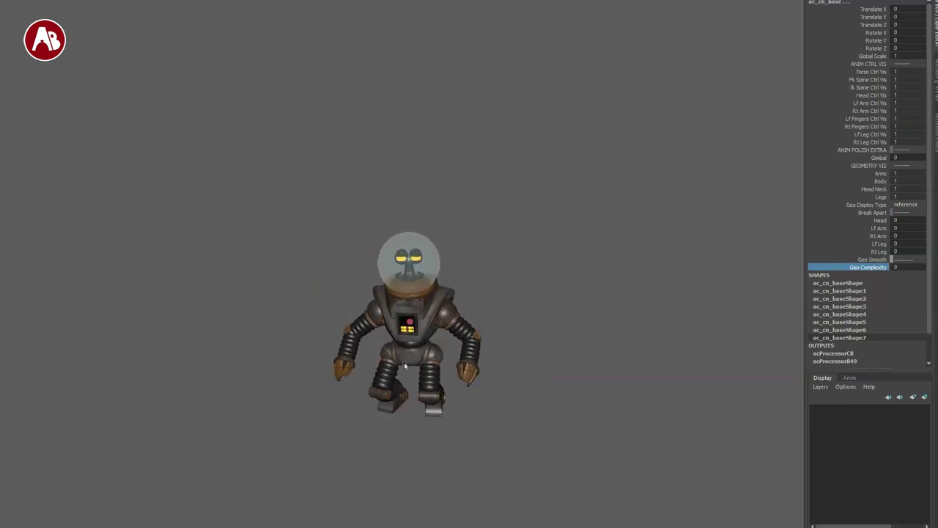
pyautogui.moveTo(340, 441); pyautogui.dragTo(290, 441, button='middle')
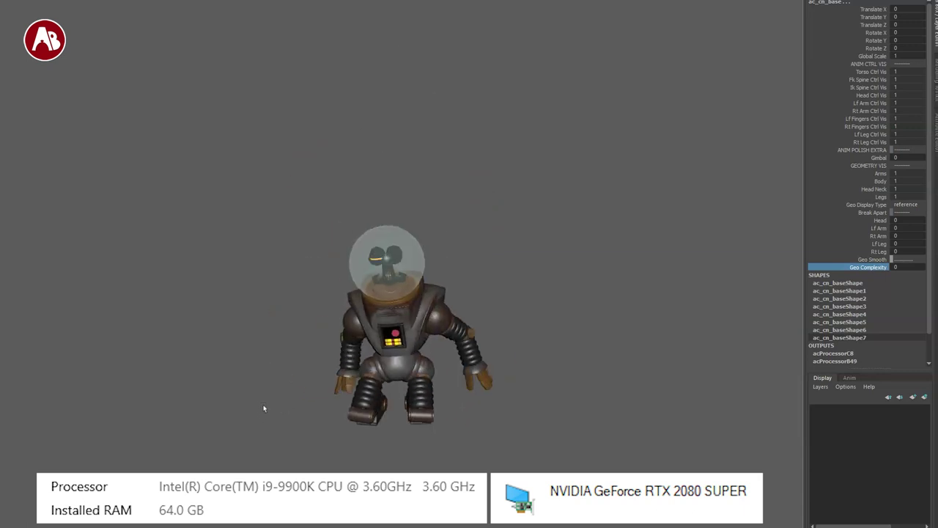
pyautogui.keyDown('alt'); pyautogui.moveTo(407, 421); pyautogui.dragTo(258, 384, button='right'); pyautogui.keyUp('alt')
pyautogui.keyDown('alt'); pyautogui.moveTo(258, 384); pyautogui.dragTo(370, 424); pyautogui.keyUp('alt')
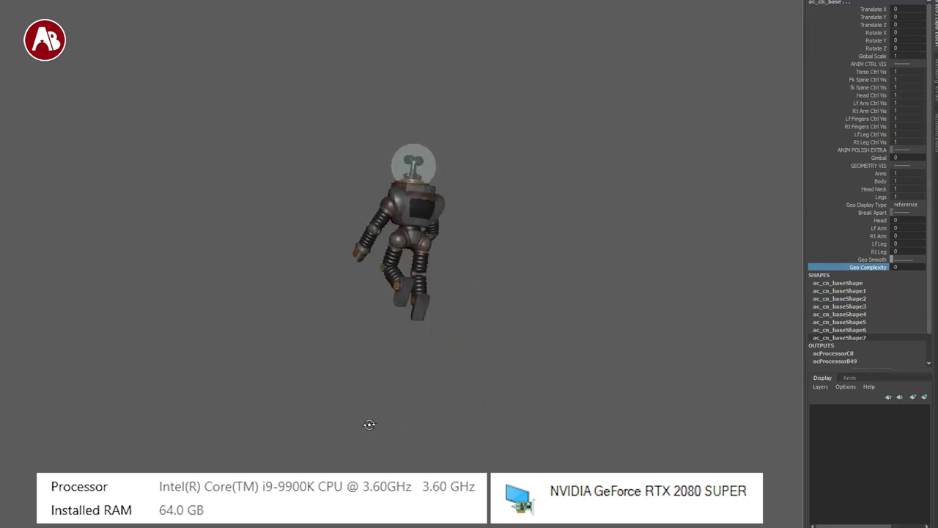
pyautogui.keyDown('alt'); pyautogui.moveTo(259, 429); pyautogui.dragTo(335, 423); pyautogui.keyUp('alt')
# Step: Display NURBS Curves in the viewport to bring back the rig's controls
pyautogui.click(335, 390)
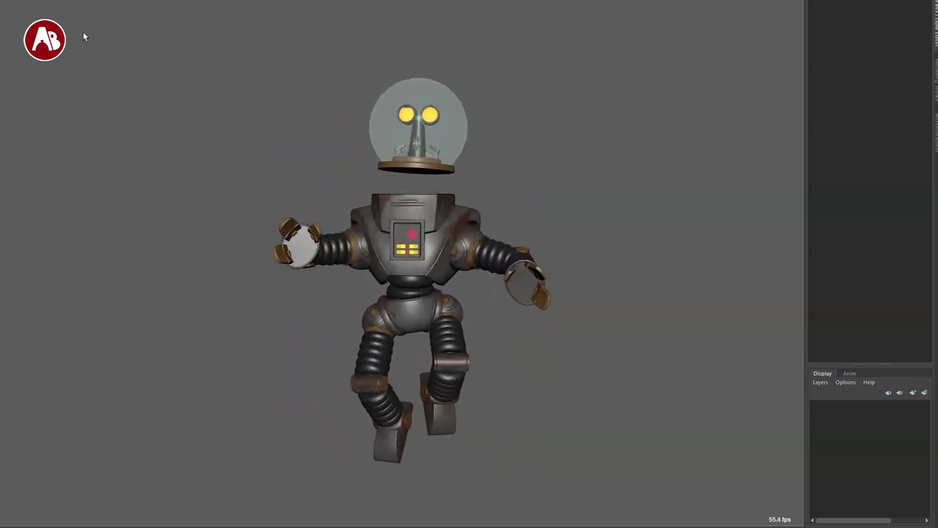
pyautogui.moveTo(82, 0)
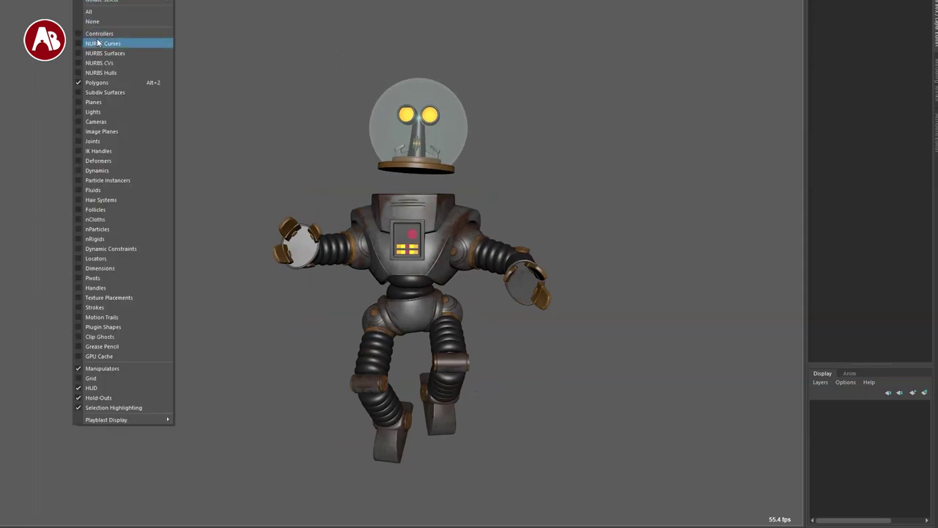
pyautogui.click(97, 43)
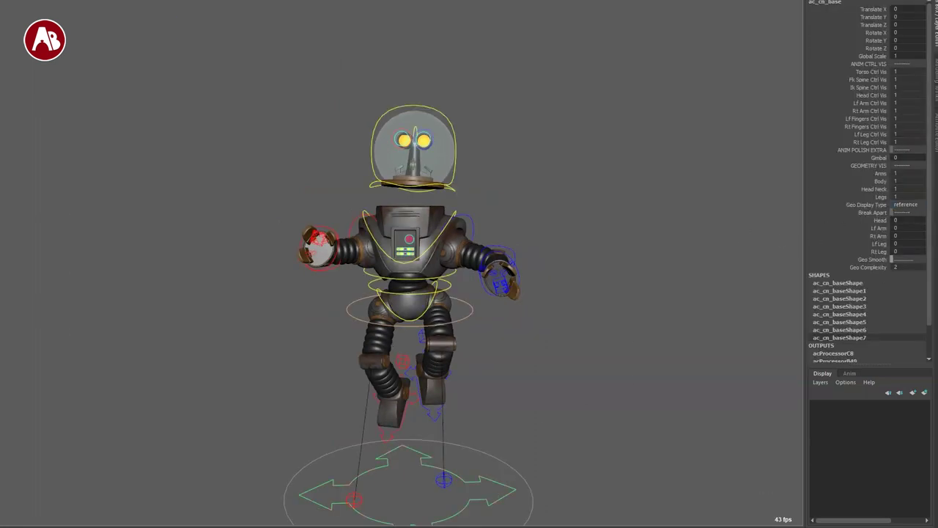
# Step: Change the base control's Geo Display Type to make the geometry selectable, and test it by selecting the glass dome
pyautogui.click(900, 211)
pyautogui.click(910, 213)
pyautogui.click(415, 174)
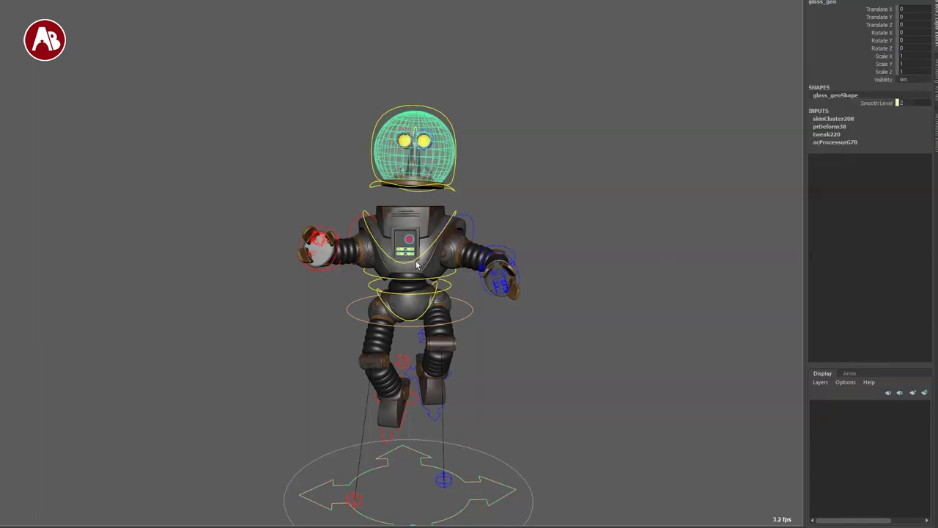
pyautogui.click(529, 309)
pyautogui.keyDown('alt'); pyautogui.moveTo(436, 287); pyautogui.dragTo(513, 221, button='right'); pyautogui.keyUp('alt')
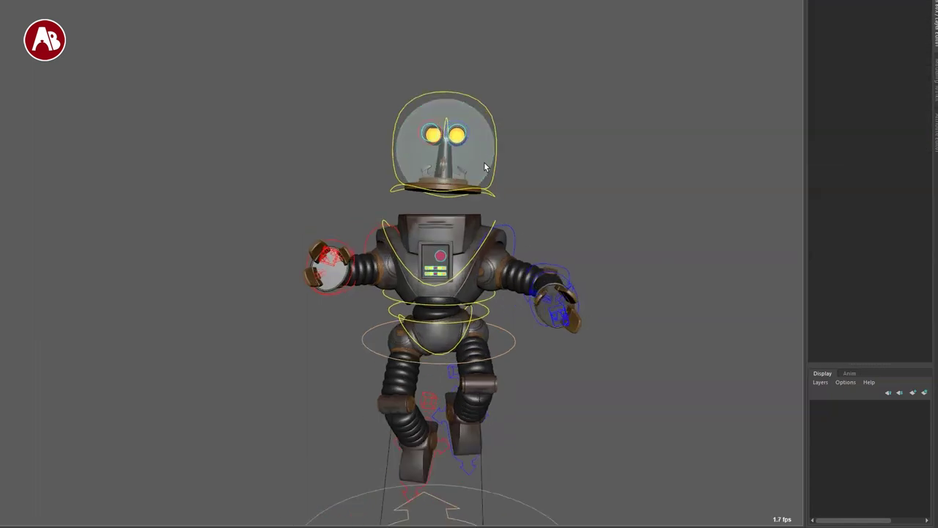
# Step: Select the glass dome, frame it close up to inspect its mesh, and clear the selection
pyautogui.click(483, 150)
pyautogui.press('f')
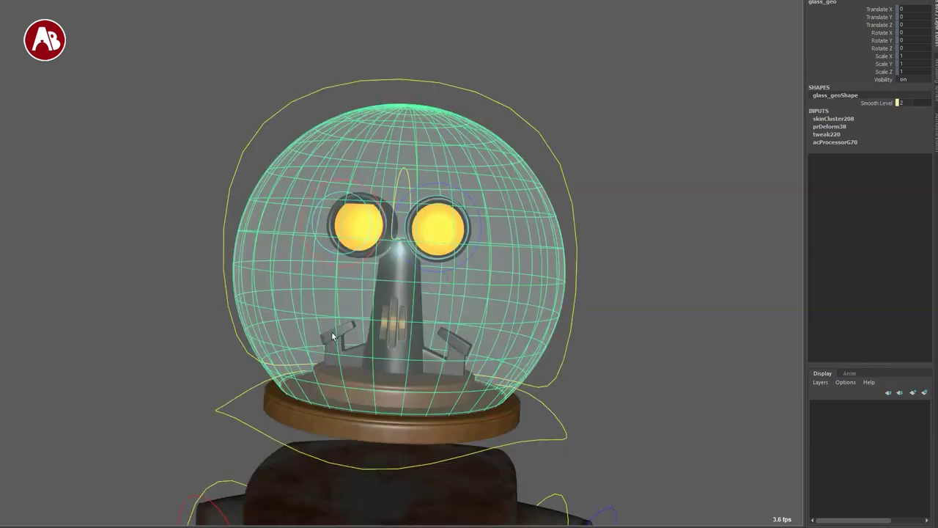
pyautogui.keyDown('alt'); pyautogui.moveTo(442, 395); pyautogui.dragTo(416, 337, button='right'); pyautogui.keyUp('alt')
pyautogui.keyDown('alt'); pyautogui.moveTo(394, 353); pyautogui.dragTo(391, 378); pyautogui.keyUp('alt')
pyautogui.click(186, 276)
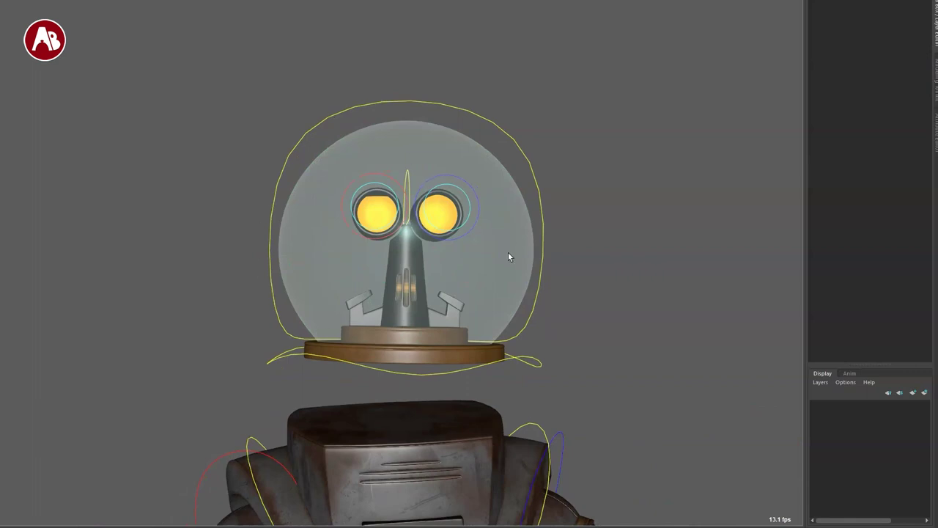
# Step: Examine the transparent dome and the head parts inside it from the side and back, testing that the glass is selectable
pyautogui.keyDown('alt'); pyautogui.moveTo(369, 353); pyautogui.dragTo(266, 356); pyautogui.keyUp('alt')
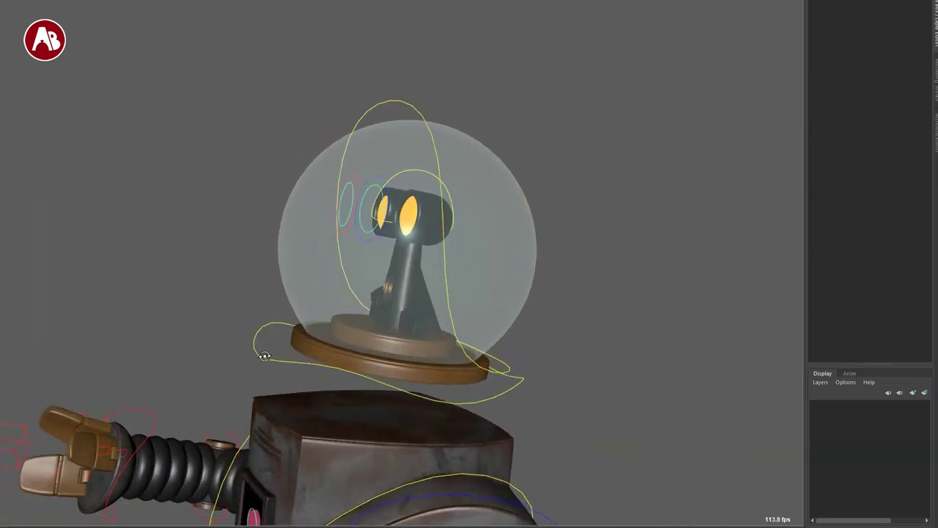
pyautogui.click(294, 233)
pyautogui.keyDown('alt'); pyautogui.moveTo(273, 311); pyautogui.dragTo(348, 292); pyautogui.keyUp('alt')
pyautogui.keyDown('alt'); pyautogui.moveTo(320, 355); pyautogui.dragTo(336, 320, button='middle'); pyautogui.keyUp('alt')
pyautogui.click(188, 314)
pyautogui.keyDown('alt'); pyautogui.moveTo(233, 322); pyautogui.dragTo(241, 379); pyautogui.keyUp('alt')
pyautogui.keyDown('alt'); pyautogui.moveTo(257, 341); pyautogui.dragTo(295, 439, button='right'); pyautogui.keyUp('alt')
pyautogui.keyDown('alt'); pyautogui.moveTo(294, 439); pyautogui.dragTo(451, 355); pyautogui.keyUp('alt')
# Step: Select the glass dome, switch the viewport to wireframe and back to shaded display, and clear the selection
pyautogui.click(487, 261)
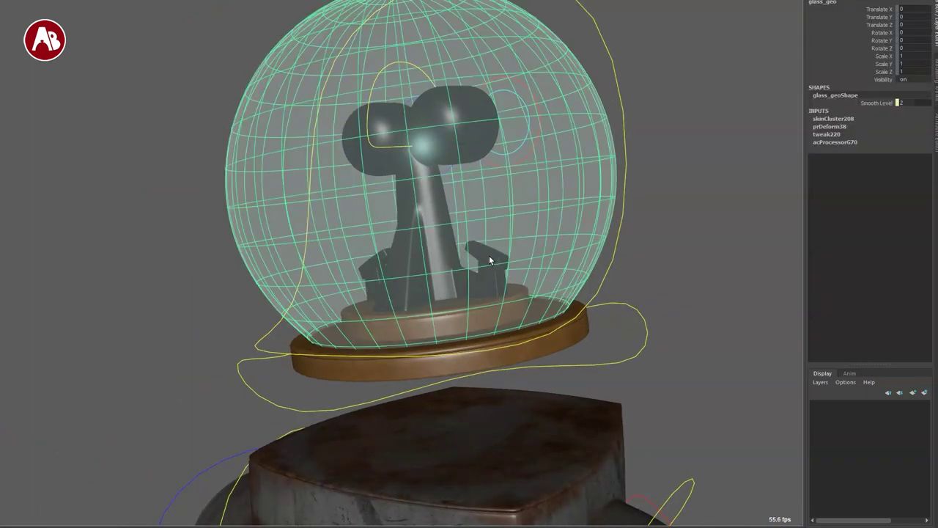
pyautogui.press('4')
pyautogui.click(491, 260)
pyautogui.press('6')
pyautogui.moveTo(492, 264)
pyautogui.keyDown('alt'); pyautogui.mouseDown()
pyautogui.moveTo(419, 282)
pyautogui.moveTo(365, 344)
pyautogui.mouseUp(); pyautogui.keyUp('alt')
pyautogui.keyDown('alt'); pyautogui.moveTo(366, 344); pyautogui.dragTo(344, 378, button='right'); pyautogui.keyUp('alt')
pyautogui.click(277, 373)
# Step: Inspect the channels of the glass dome and of the neck, head and top chest controls from the front
pyautogui.keyDown('alt'); pyautogui.moveTo(282, 420); pyautogui.dragTo(375, 384); pyautogui.keyUp('alt')
pyautogui.keyDown('alt'); pyautogui.moveTo(376, 382); pyautogui.dragTo(356, 359, button='middle'); pyautogui.keyUp('alt')
pyautogui.keyDown('alt'); pyautogui.moveTo(356, 359); pyautogui.dragTo(311, 300, button='right'); pyautogui.keyUp('alt')
pyautogui.click(331, 219)
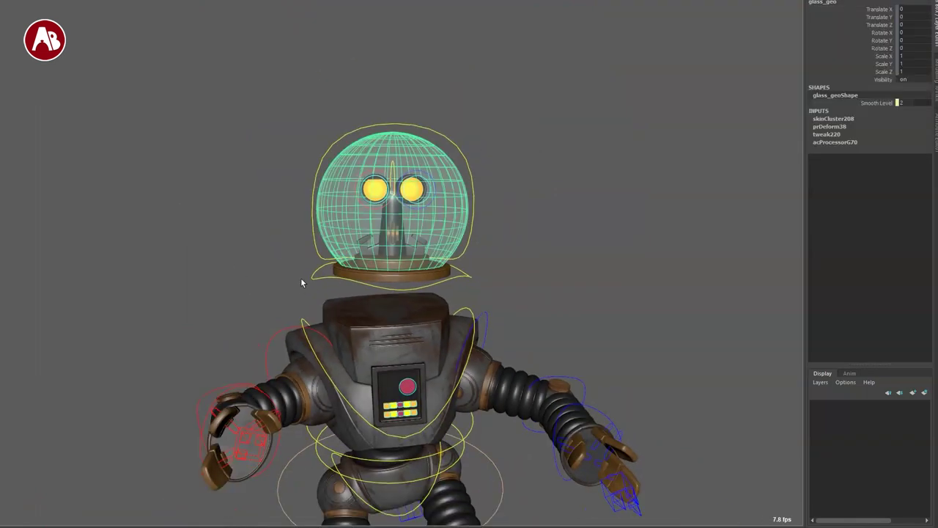
pyautogui.click(322, 283)
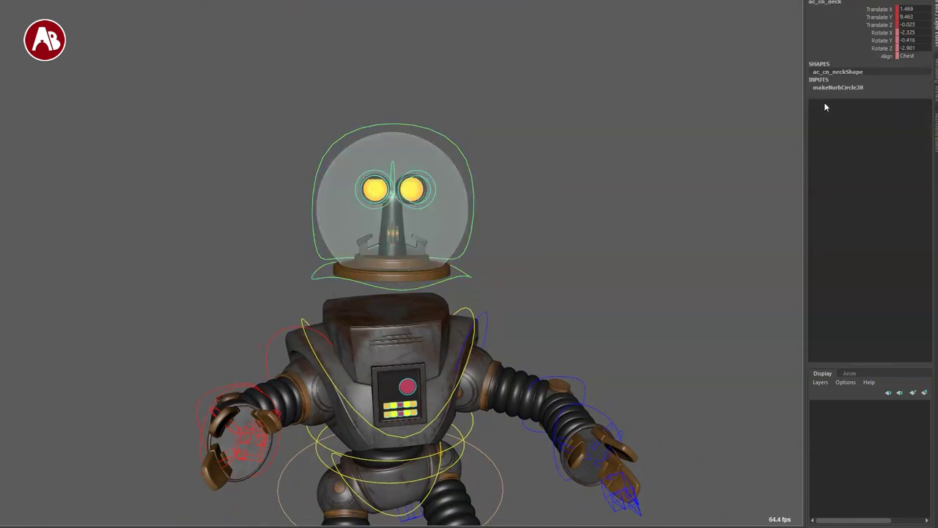
pyautogui.click(443, 142)
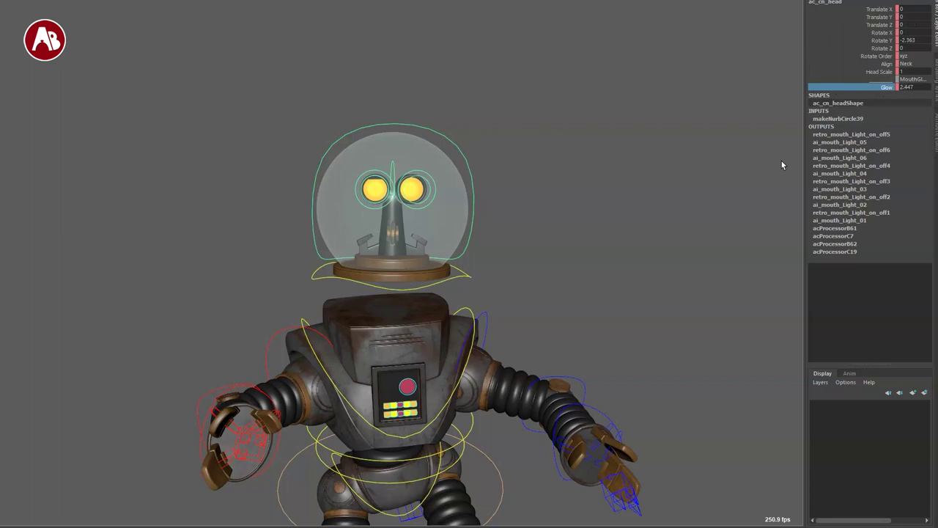
pyautogui.click(213, 308)
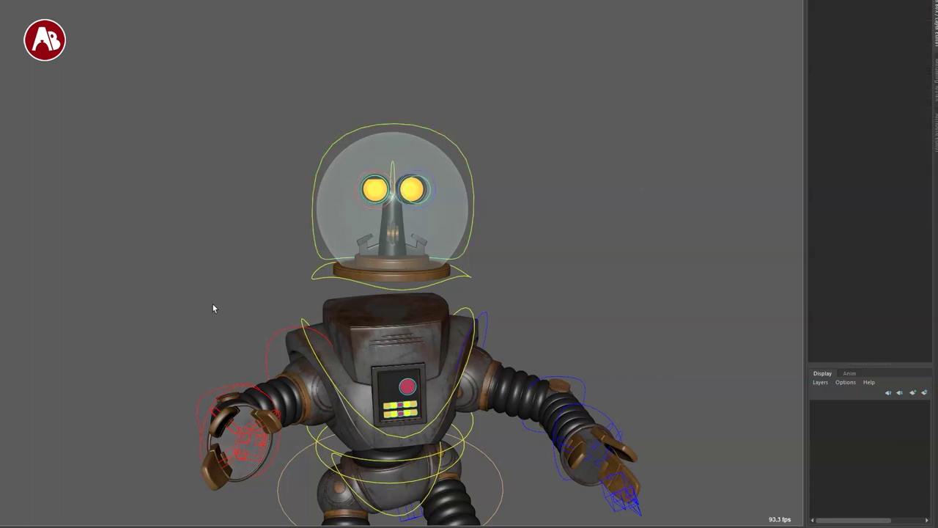
pyautogui.click(305, 323)
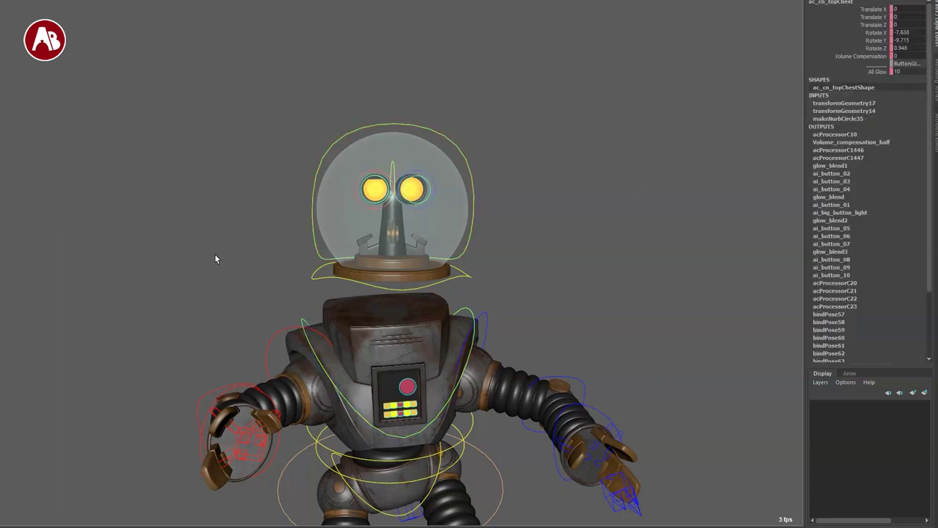
pyautogui.click(214, 253)
# Step: Hide the glass dome geometry and show it again
pyautogui.keyDown('alt'); pyautogui.moveTo(265, 306); pyautogui.dragTo(369, 284); pyautogui.keyUp('alt')
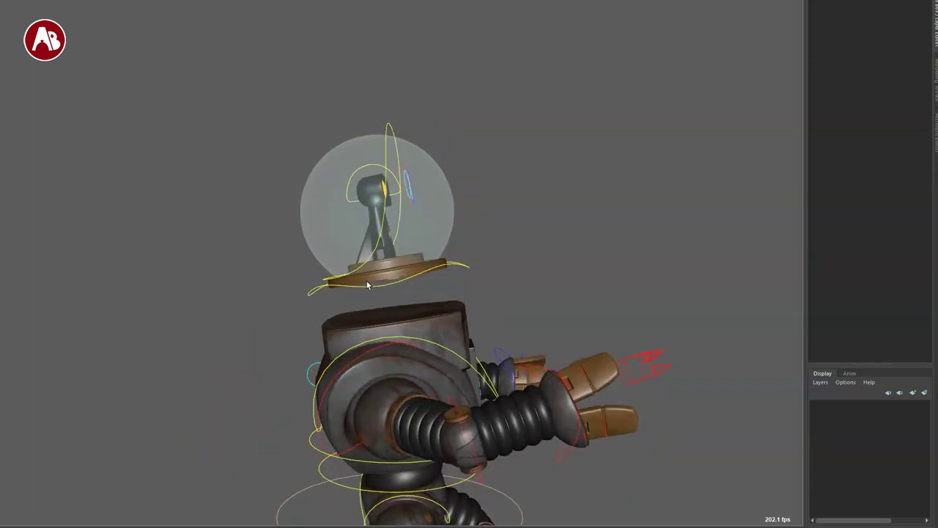
pyautogui.click(312, 213)
pyautogui.keyDown('alt'); pyautogui.moveTo(464, 311); pyautogui.dragTo(320, 310); pyautogui.keyUp('alt')
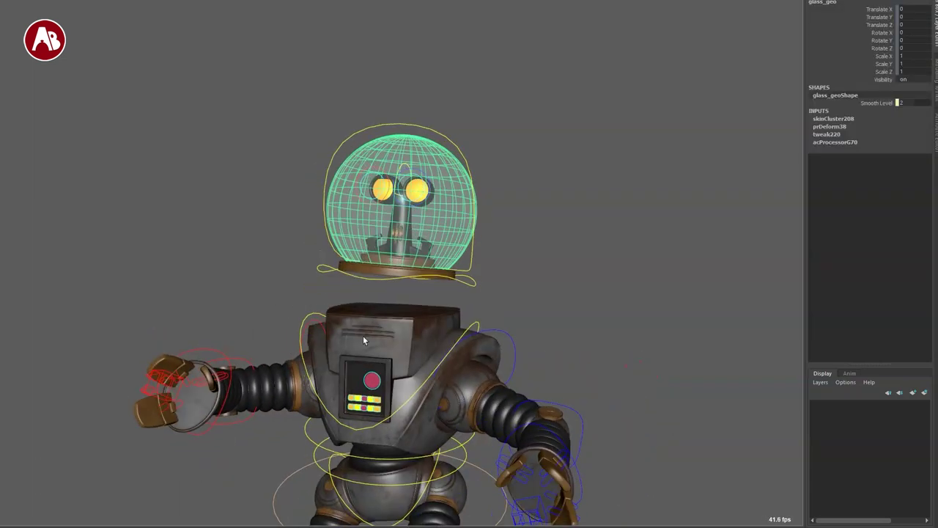
pyautogui.hotkey('ctrl', 'h')
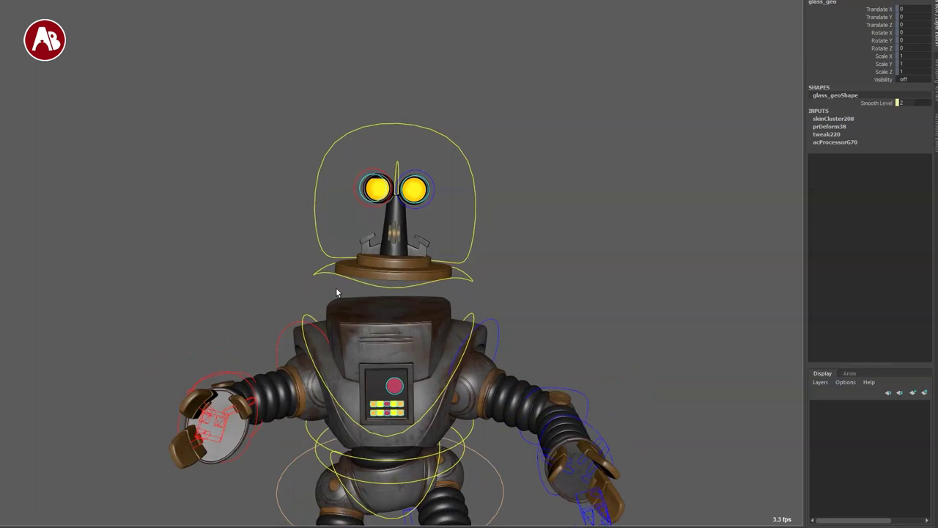
pyautogui.hotkey('shift', 'h')
# Step: Reselect the glass dome in a full-body view to check its channels, and clear the selection
pyautogui.click(230, 251)
pyautogui.keyDown('alt'); pyautogui.moveTo(368, 358); pyautogui.dragTo(268, 329, button='right'); pyautogui.keyUp('alt')
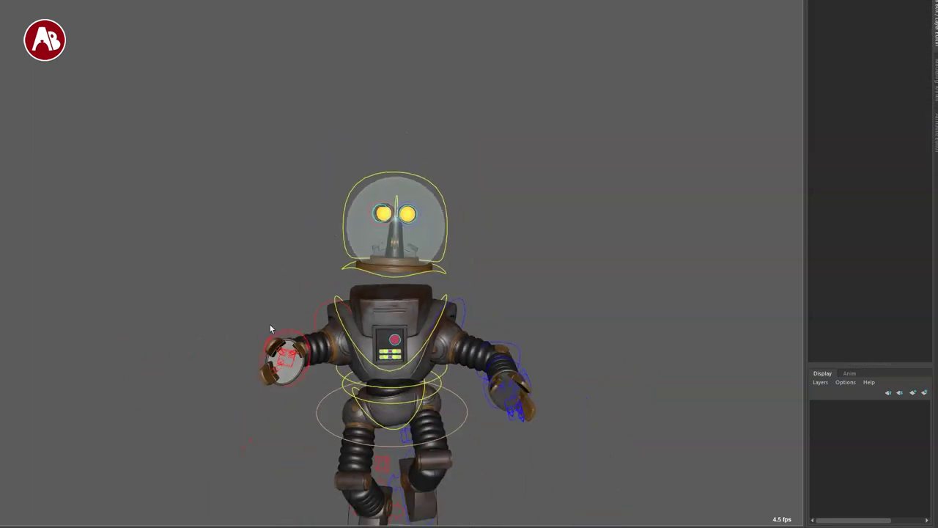
pyautogui.keyDown('alt'); pyautogui.moveTo(300, 375); pyautogui.dragTo(302, 333, button='middle'); pyautogui.keyUp('alt')
pyautogui.click(370, 208)
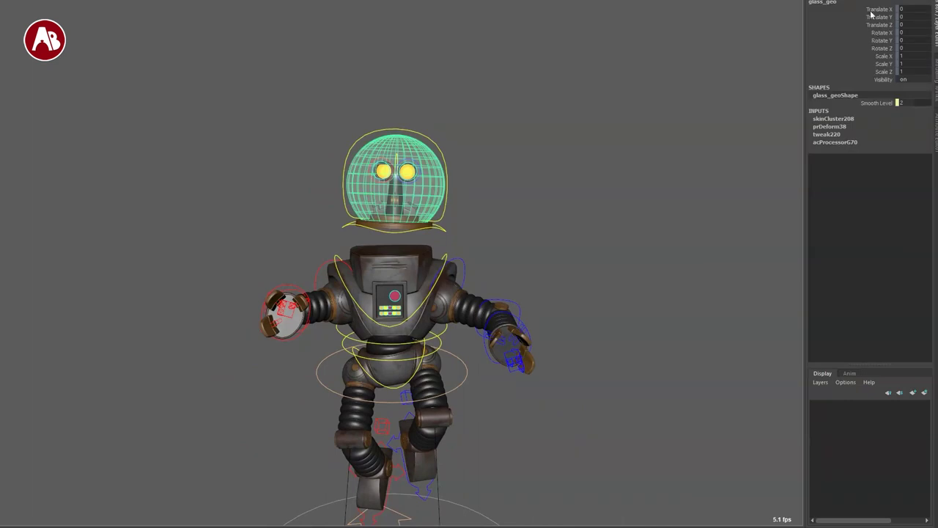
pyautogui.click(280, 206)
# Step: Examine the full robot's animation during playback from all around, at closer and wider distances
pyautogui.keyDown('alt'); pyautogui.moveTo(297, 347); pyautogui.dragTo(524, 424); pyautogui.keyUp('alt')
pyautogui.keyDown('alt'); pyautogui.moveTo(192, 396); pyautogui.dragTo(422, 389); pyautogui.keyUp('alt')
pyautogui.keyDown('alt'); pyautogui.moveTo(249, 352); pyautogui.dragTo(217, 329, button='middle'); pyautogui.keyUp('alt')
pyautogui.keyDown('alt'); pyautogui.moveTo(224, 333); pyautogui.dragTo(346, 367, button='right'); pyautogui.keyUp('alt')
pyautogui.keyDown('alt'); pyautogui.moveTo(345, 345); pyautogui.dragTo(396, 335, button='middle'); pyautogui.keyUp('alt')
pyautogui.keyDown('alt'); pyautogui.moveTo(324, 385); pyautogui.dragTo(272, 381); pyautogui.keyUp('alt')
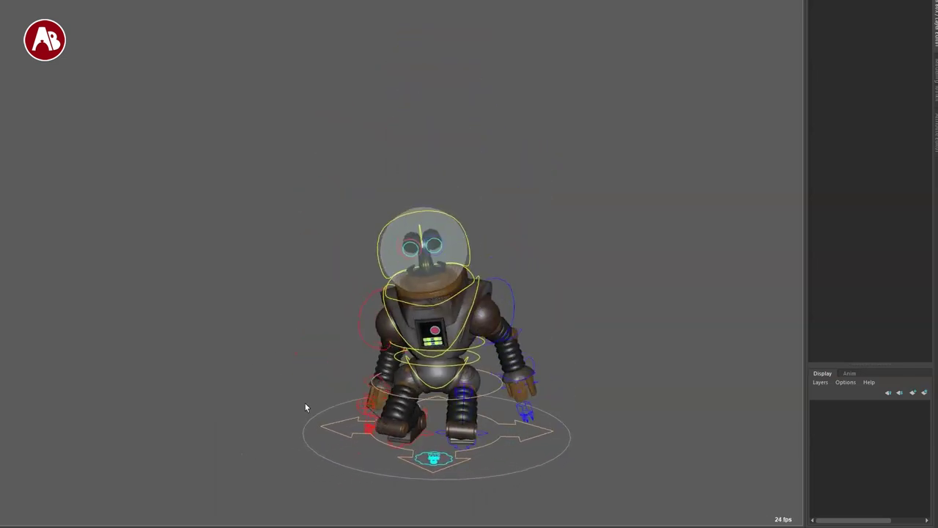
pyautogui.keyDown('alt'); pyautogui.moveTo(305, 403); pyautogui.dragTo(198, 367, button='right'); pyautogui.keyUp('alt')
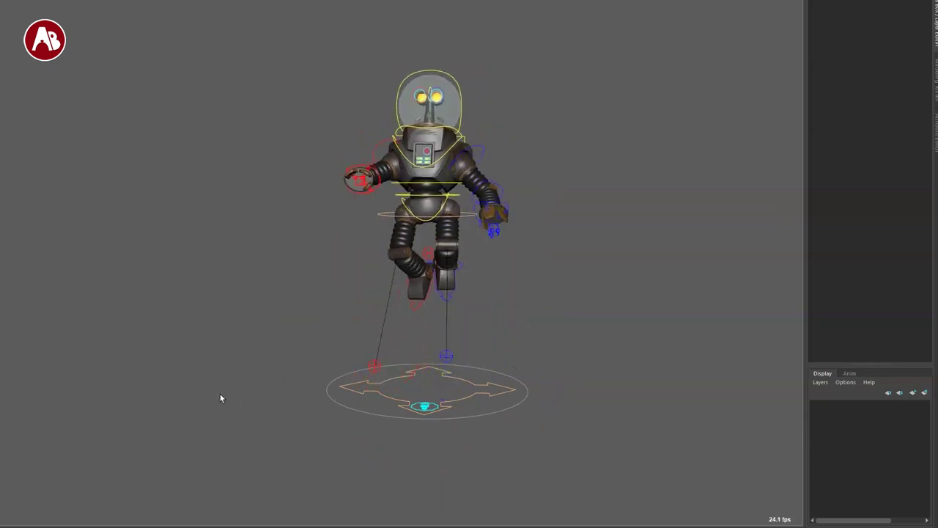
pyautogui.keyDown('alt'); pyautogui.moveTo(160, 351); pyautogui.dragTo(656, 359); pyautogui.keyUp('alt')
pyautogui.moveTo(356, 402)
pyautogui.keyDown('alt'); pyautogui.mouseDown()
pyautogui.moveTo(327, 408)
pyautogui.moveTo(341, 408)
pyautogui.mouseUp(); pyautogui.keyUp('alt')
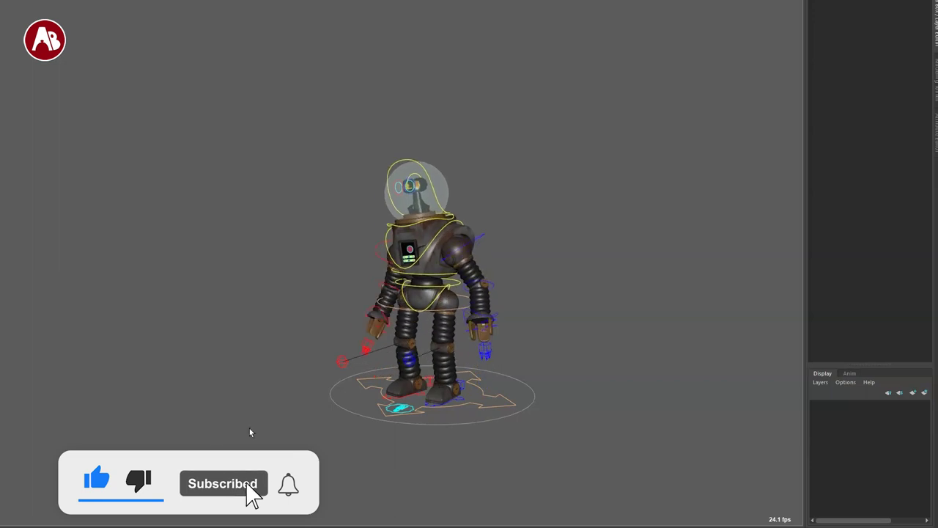
pyautogui.keyDown('alt'); pyautogui.moveTo(297, 425); pyautogui.dragTo(570, 412); pyautogui.keyUp('alt')
pyautogui.keyDown('alt'); pyautogui.moveTo(476, 399); pyautogui.dragTo(500, 402); pyautogui.keyUp('alt')
pyautogui.keyDown('alt'); pyautogui.moveTo(312, 423); pyautogui.dragTo(497, 417); pyautogui.keyUp('alt')
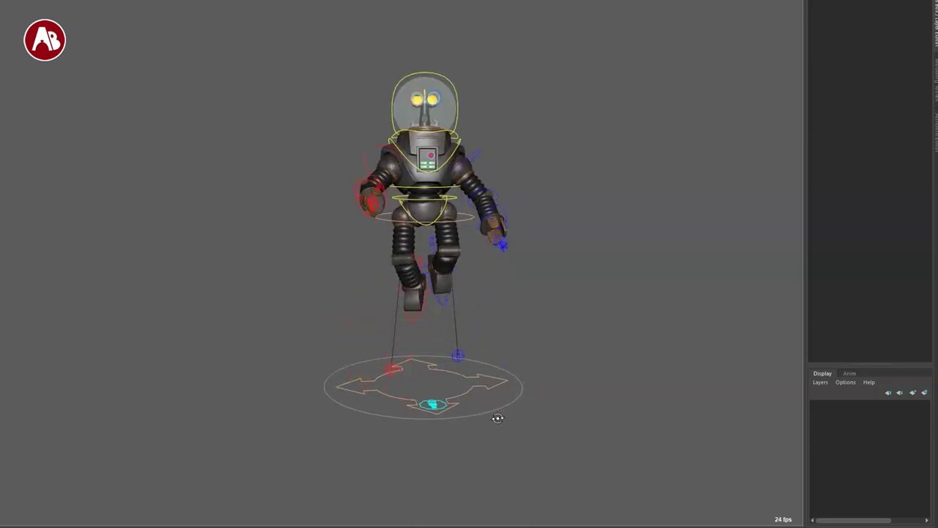
pyautogui.keyDown('alt'); pyautogui.moveTo(242, 402); pyautogui.dragTo(314, 432, button='right'); pyautogui.keyUp('alt')
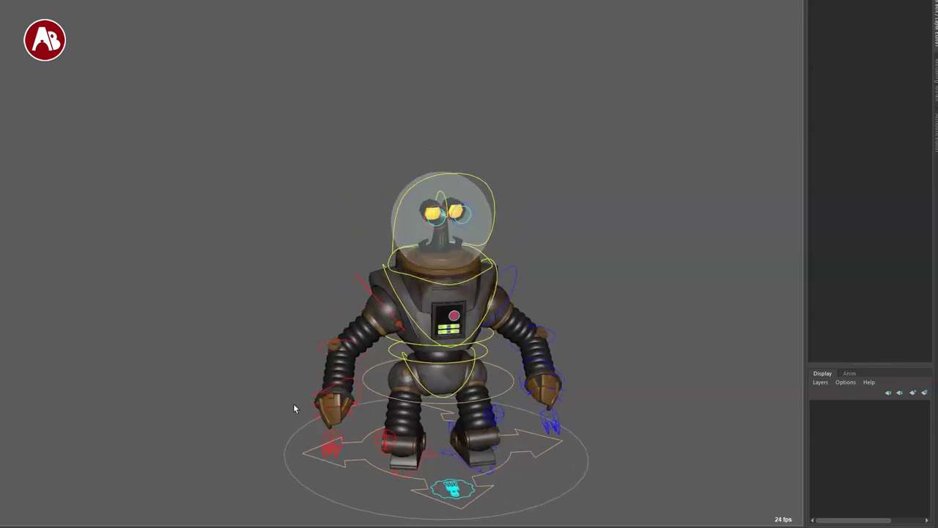